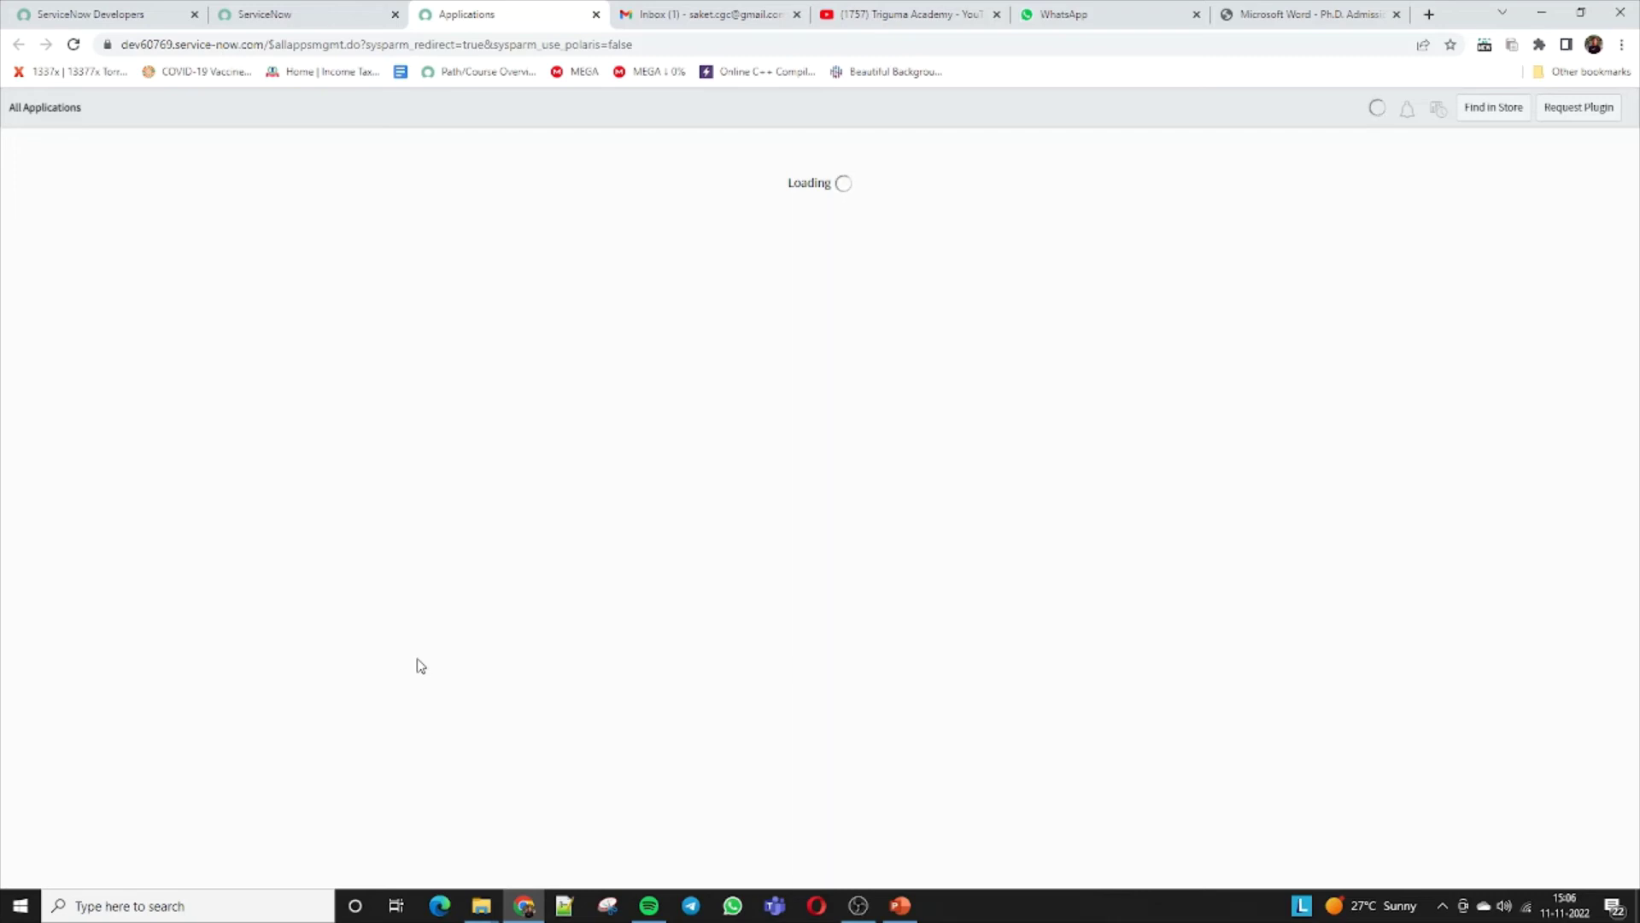
Open the Plugin Installation History module from the ServiceNow navigator in a separate browser tab and switch to it
left_click(309, 12)
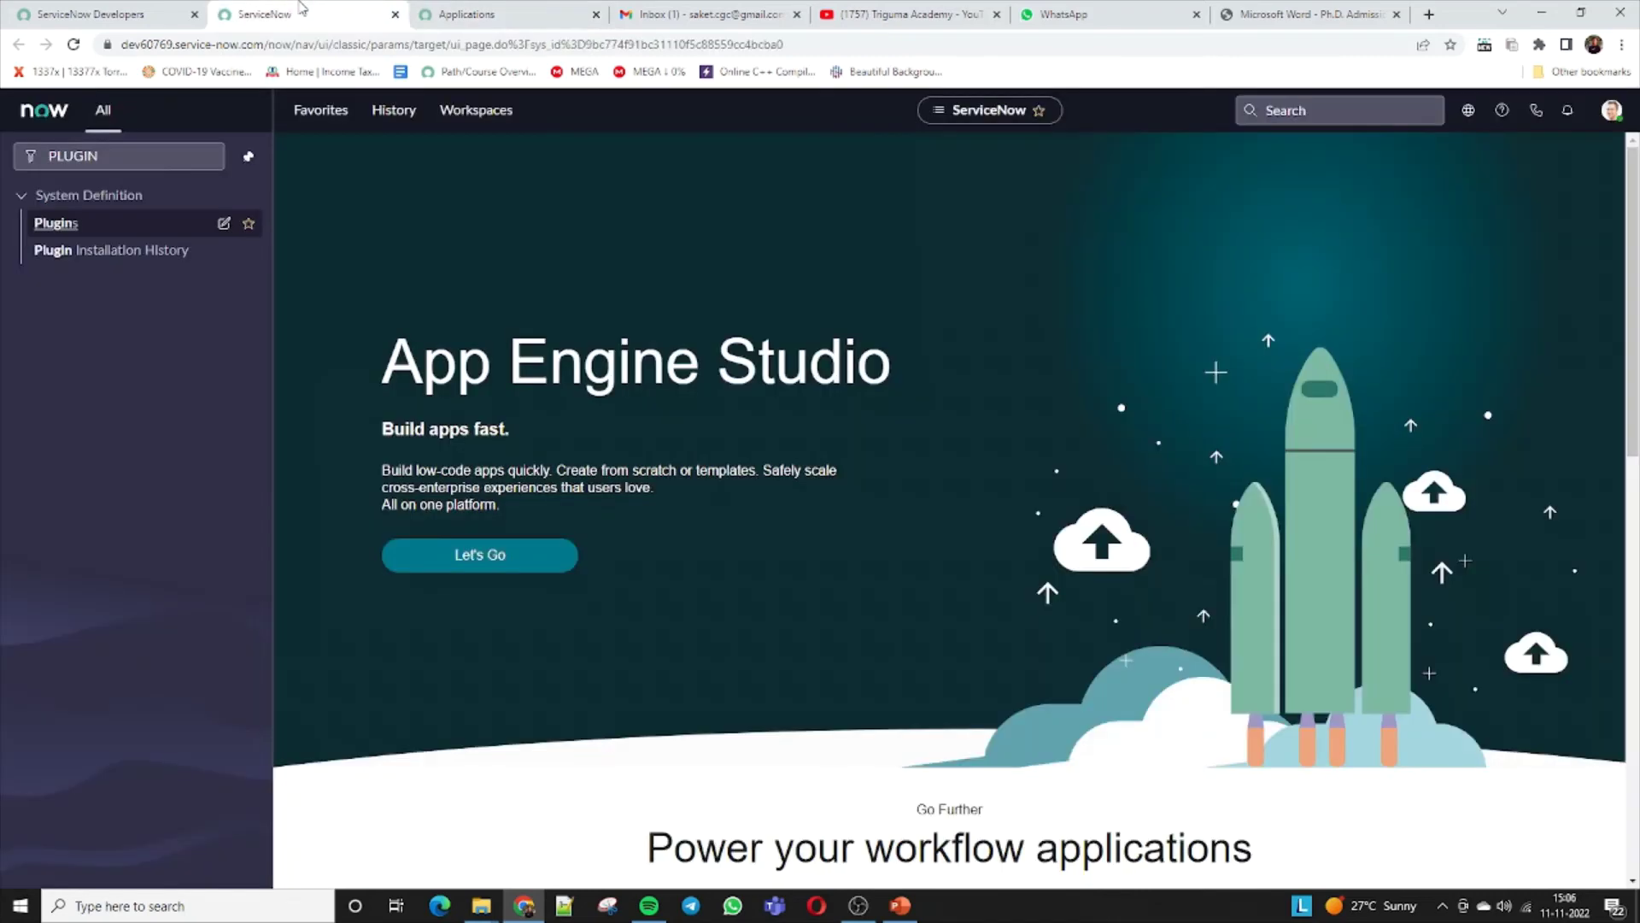
left_click(153, 152)
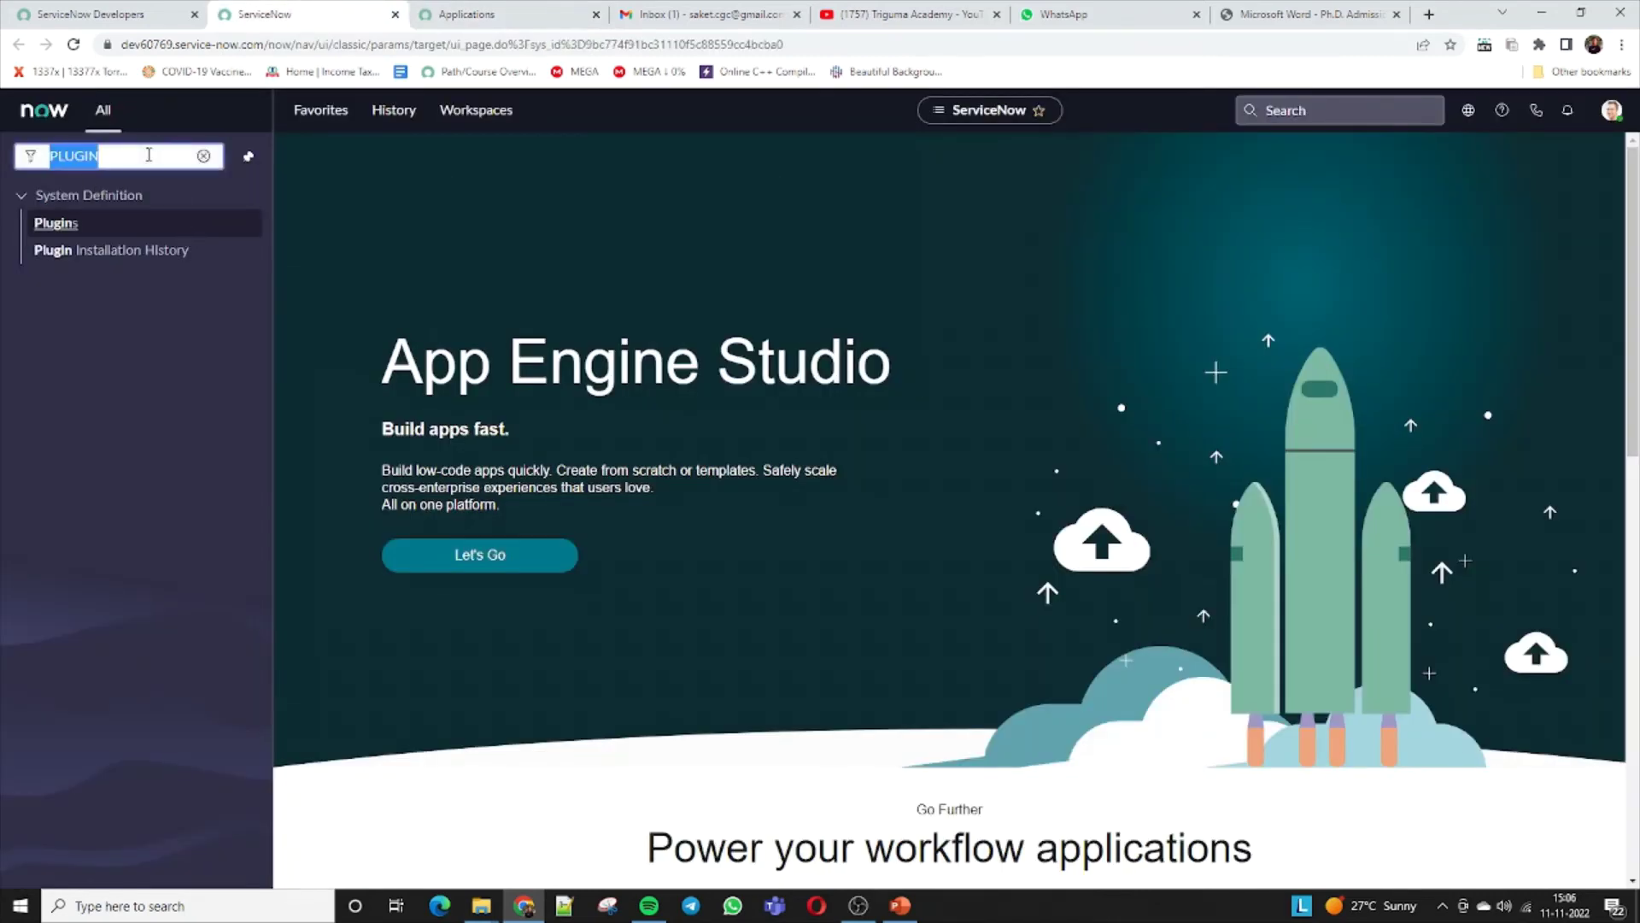
left_click(94, 249, "ctrl")
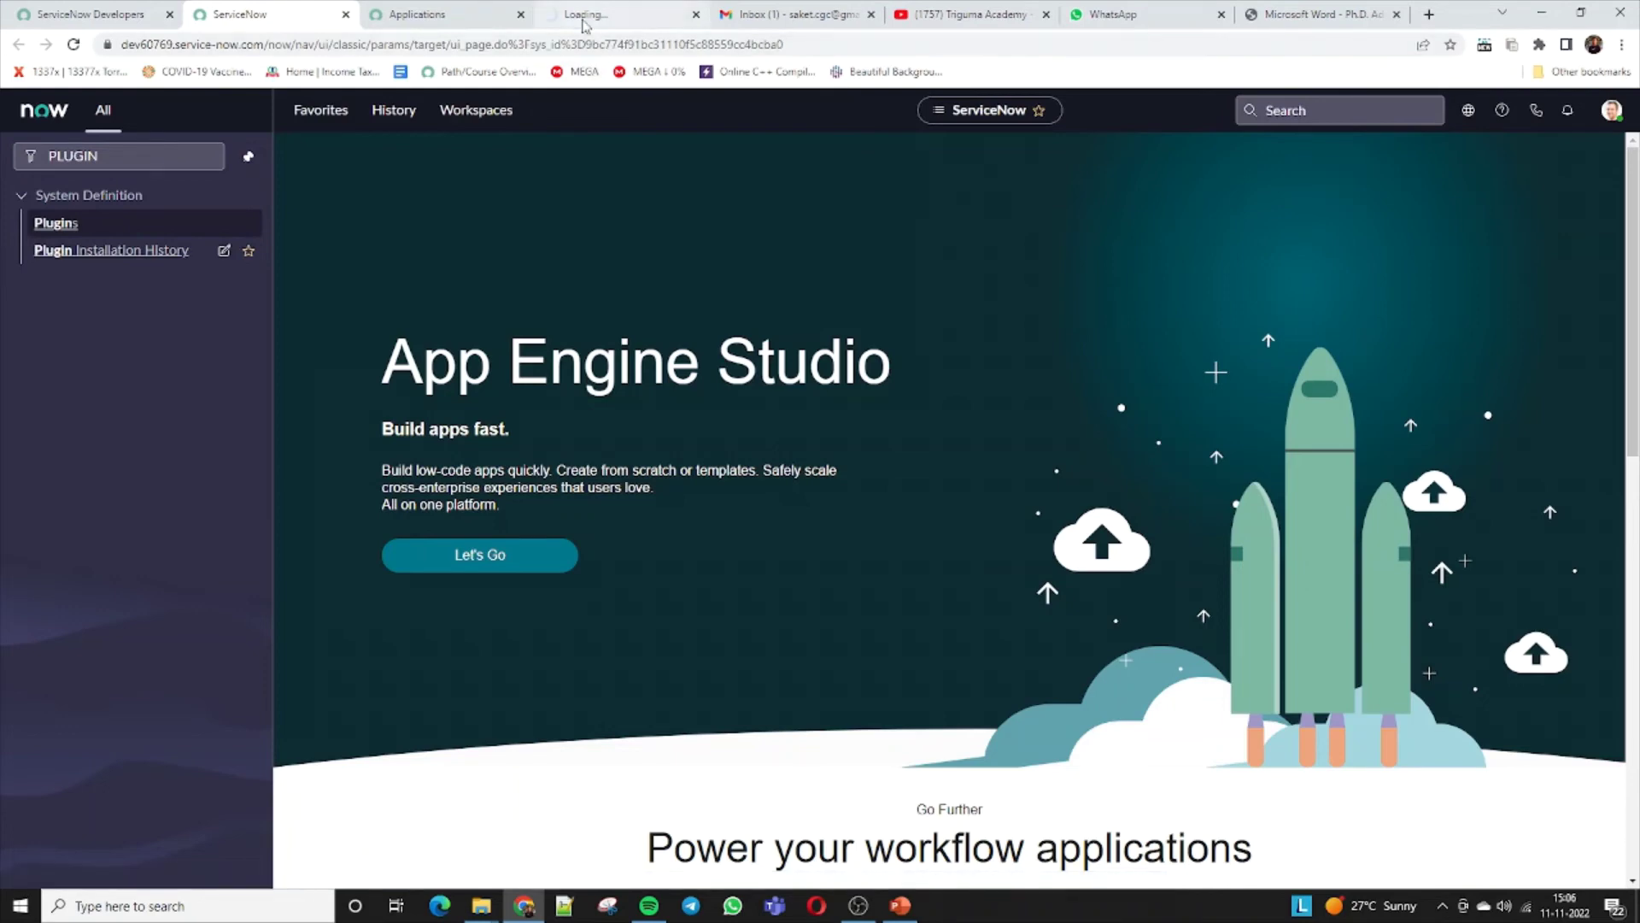
left_click(540, 26)
left_click(419, 17)
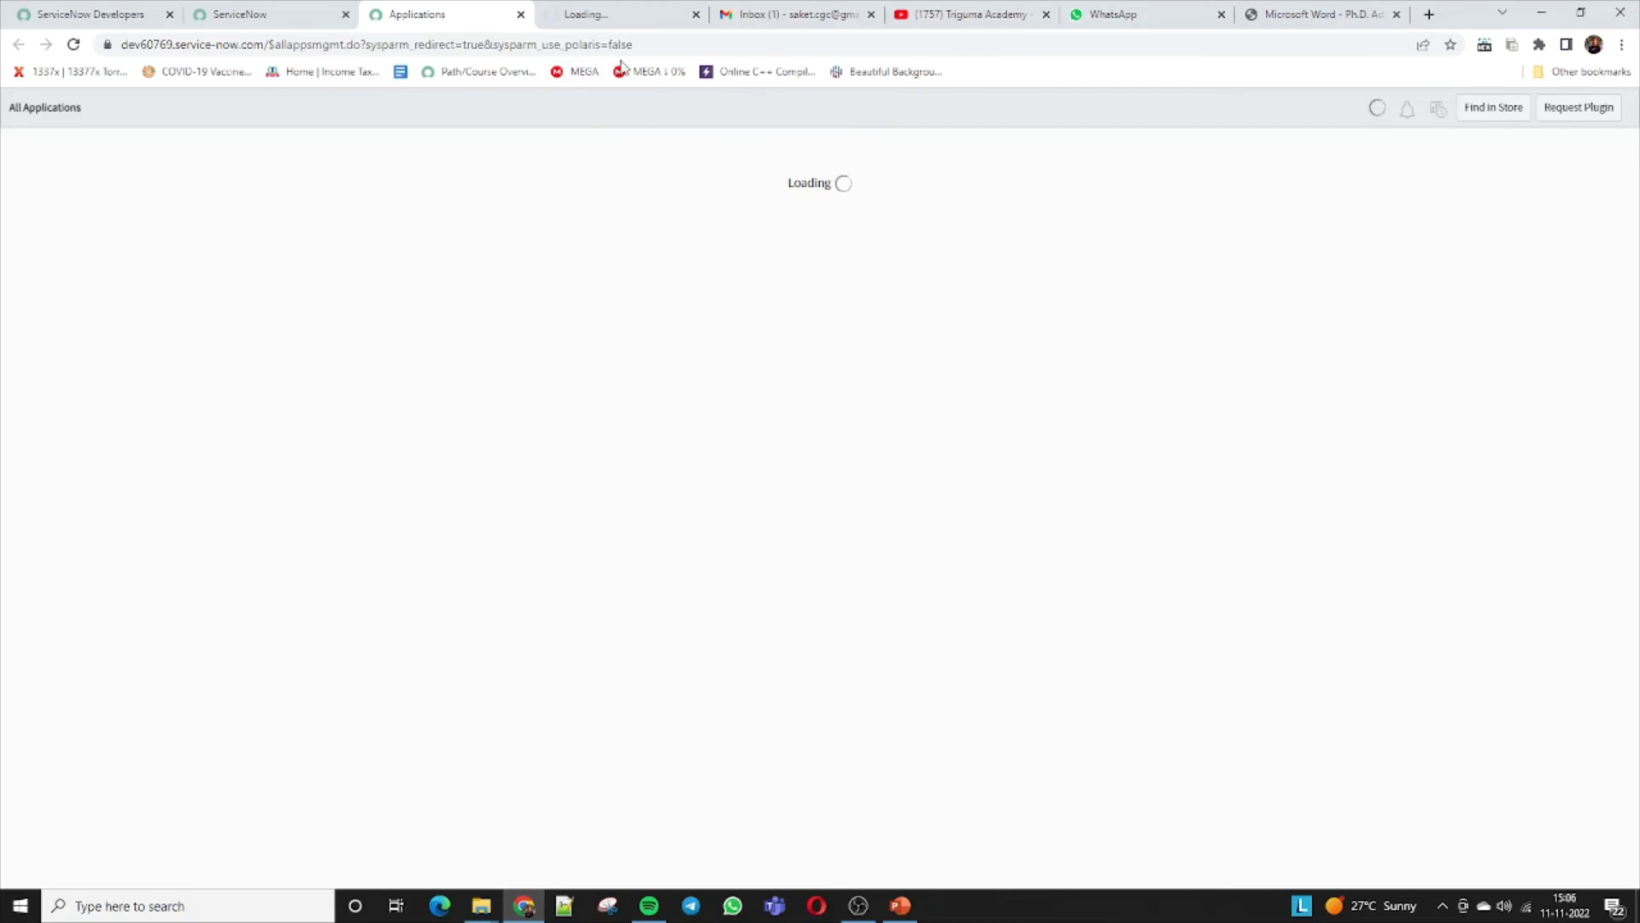
left_click(602, 18)
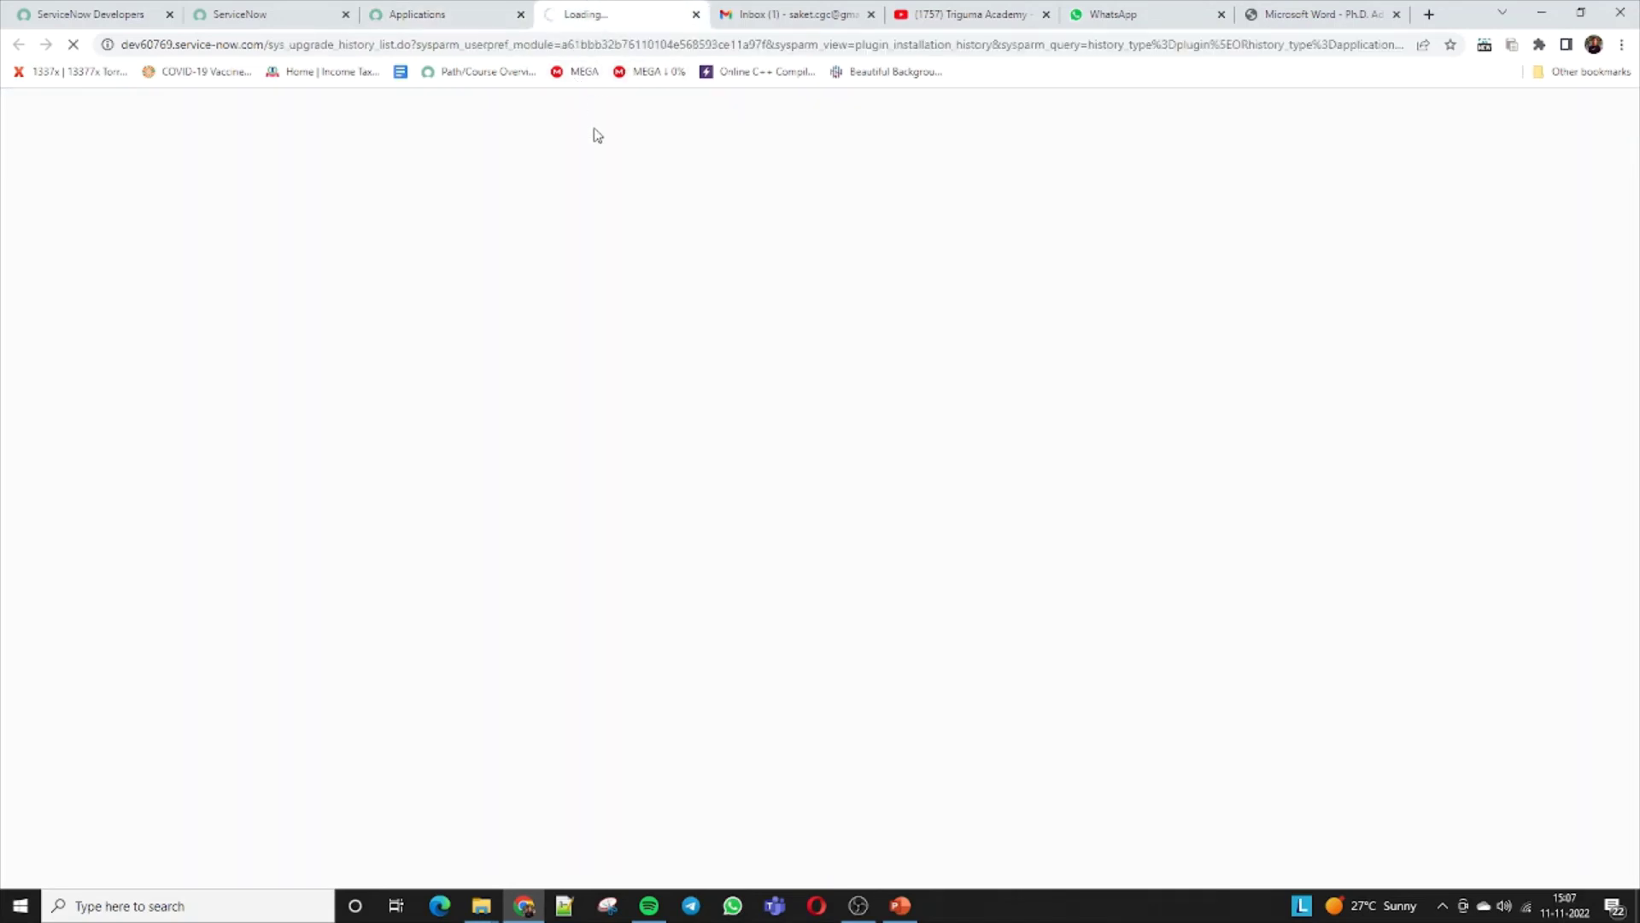
left_click(462, 24)
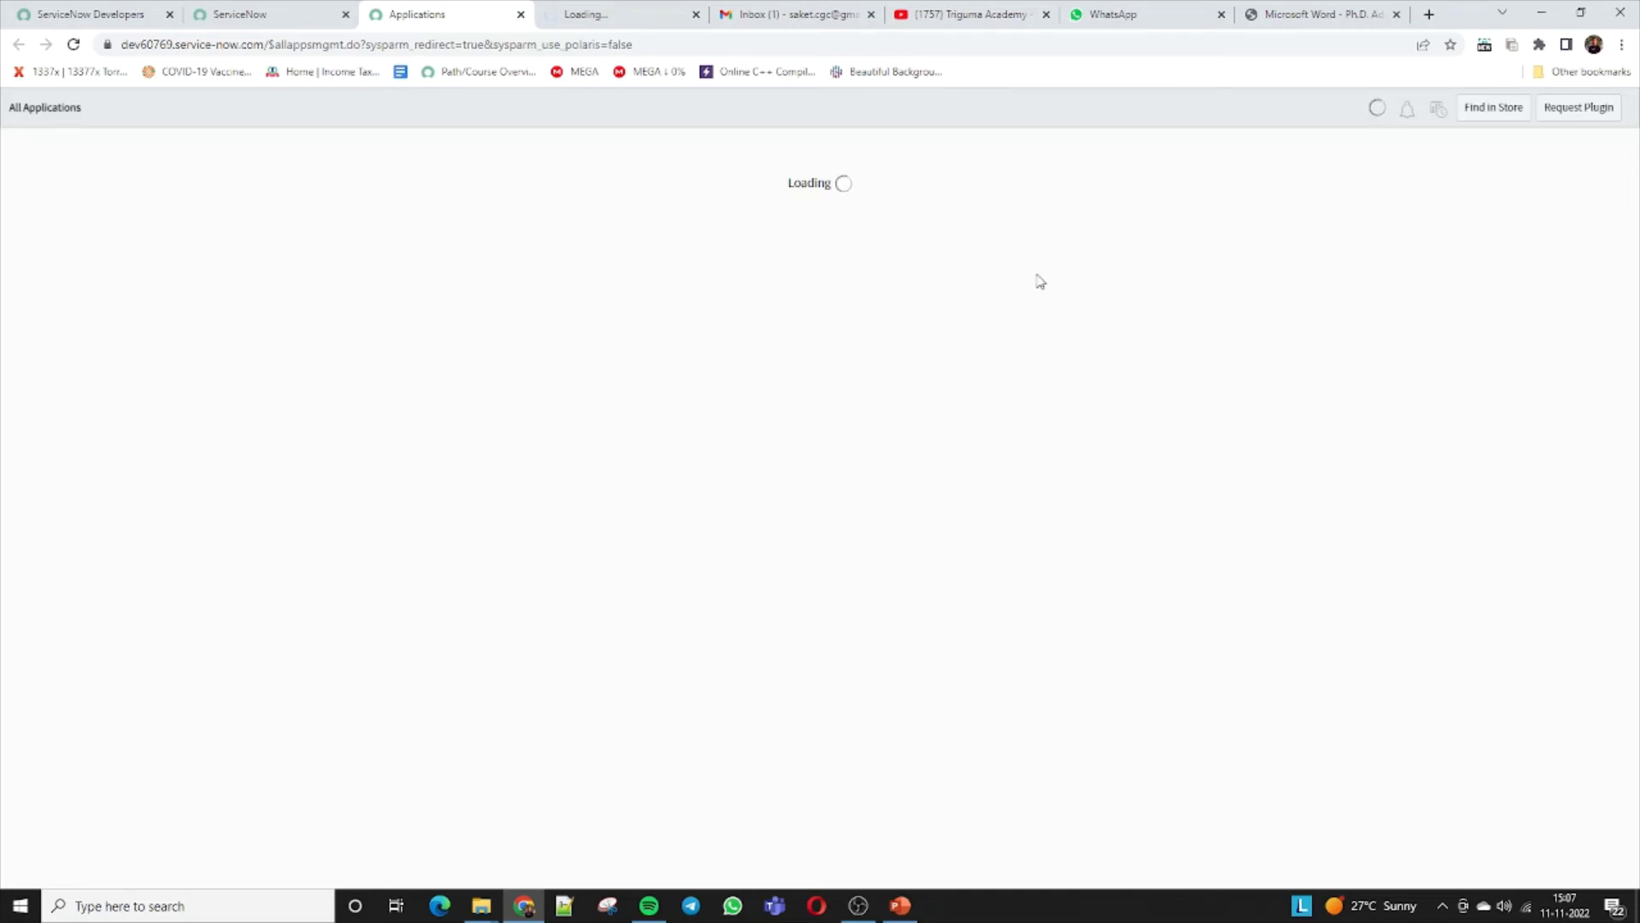
left_click(96, 12)
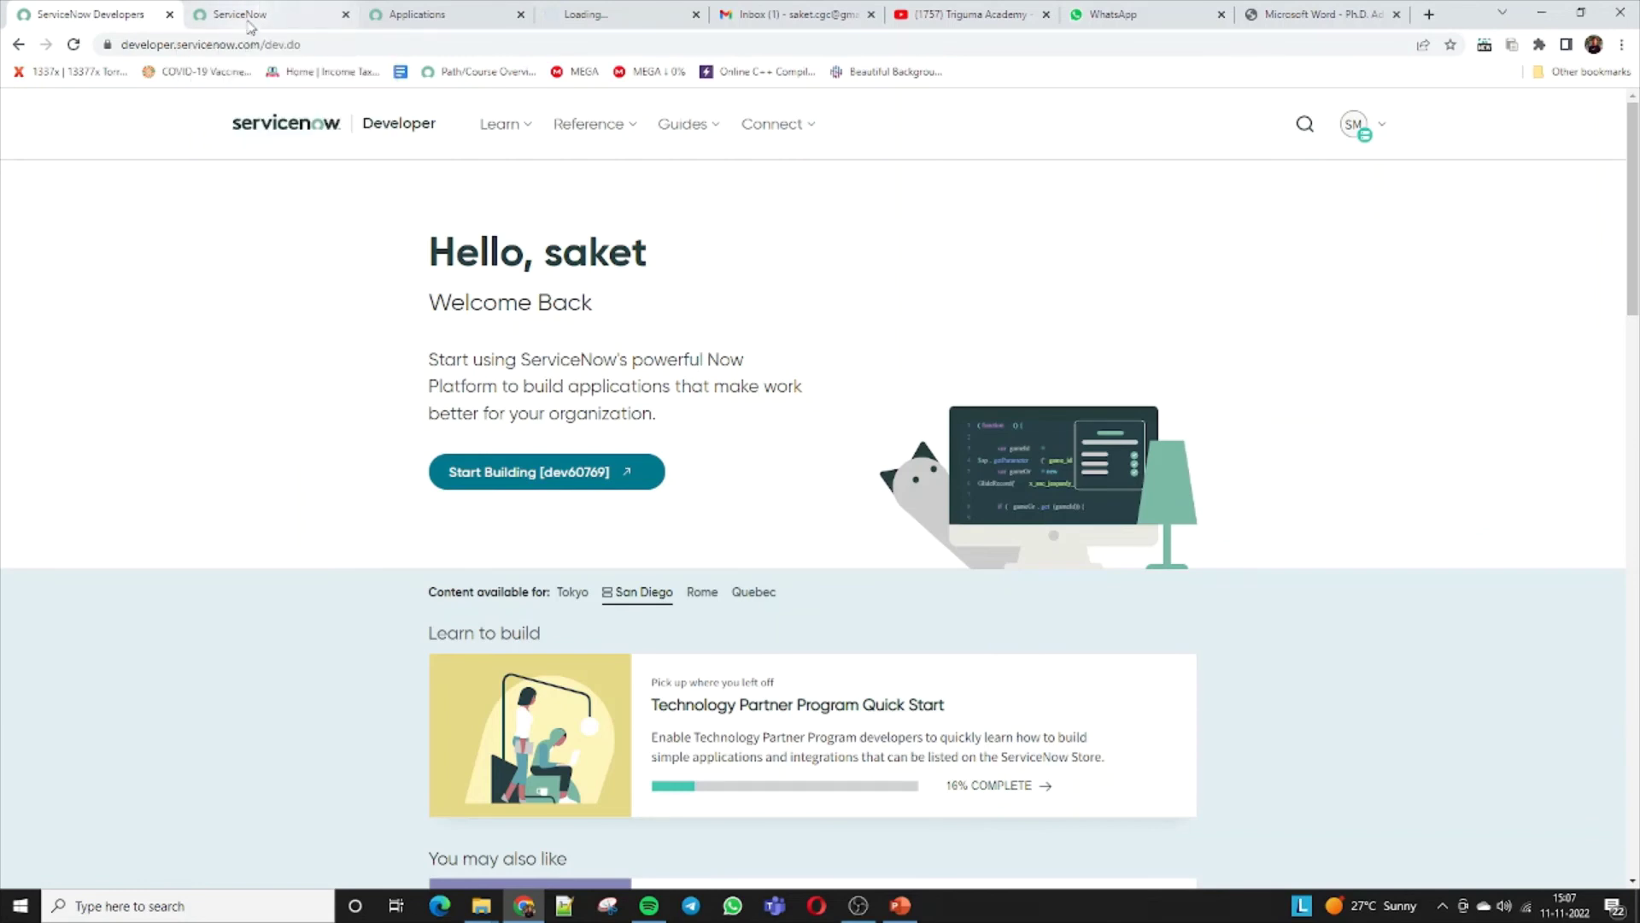
left_click(250, 24)
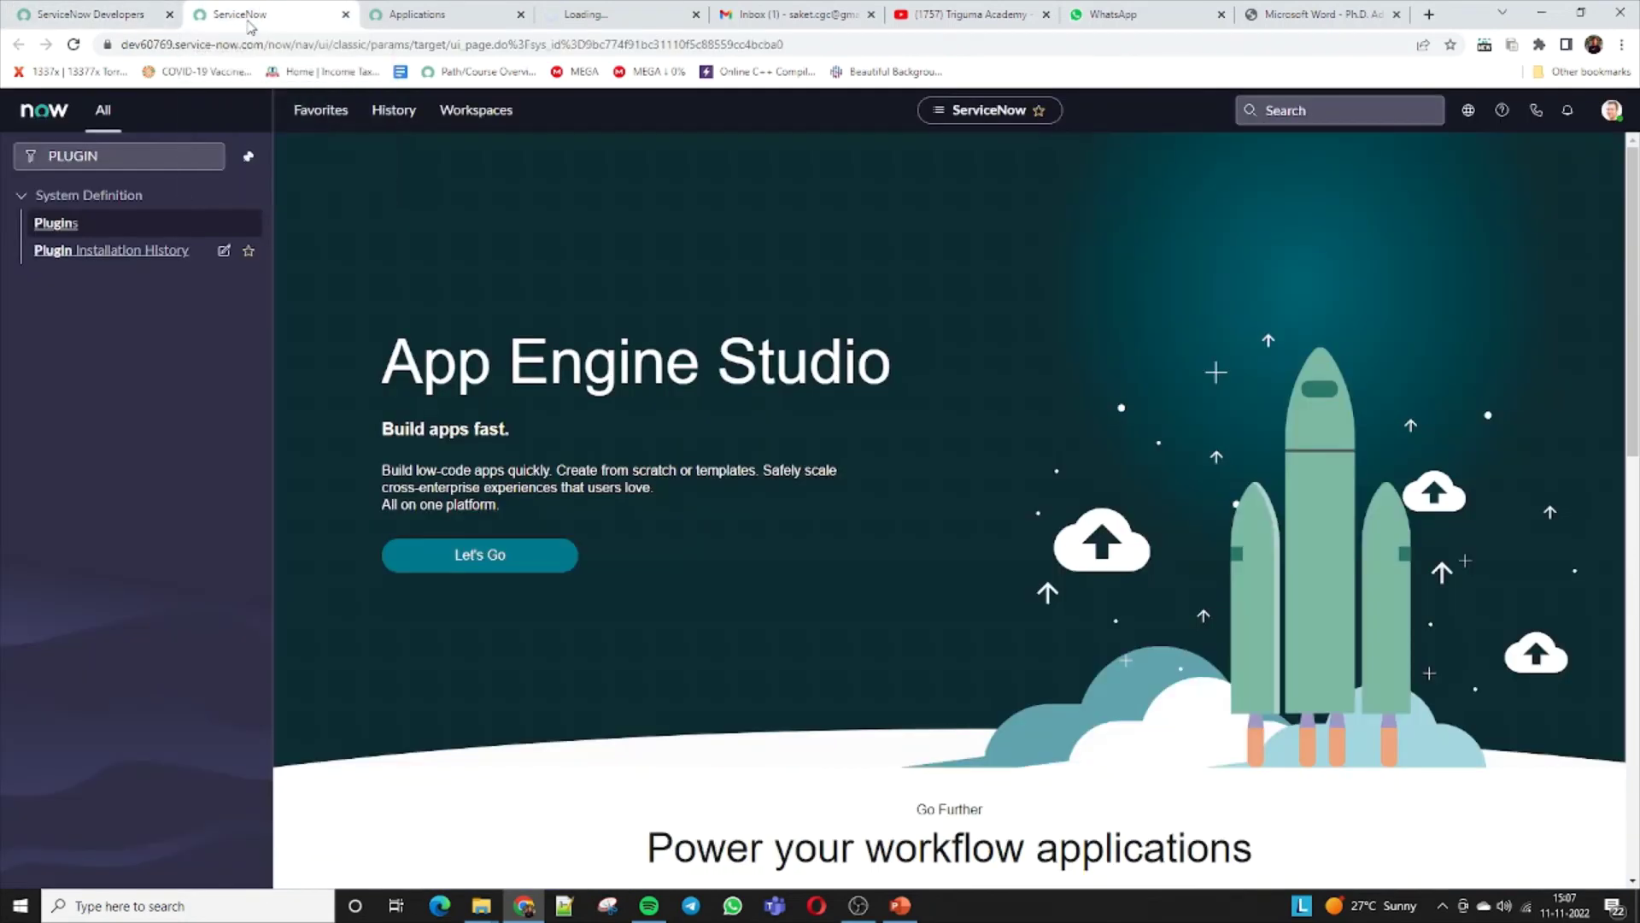
left_click(39, 113)
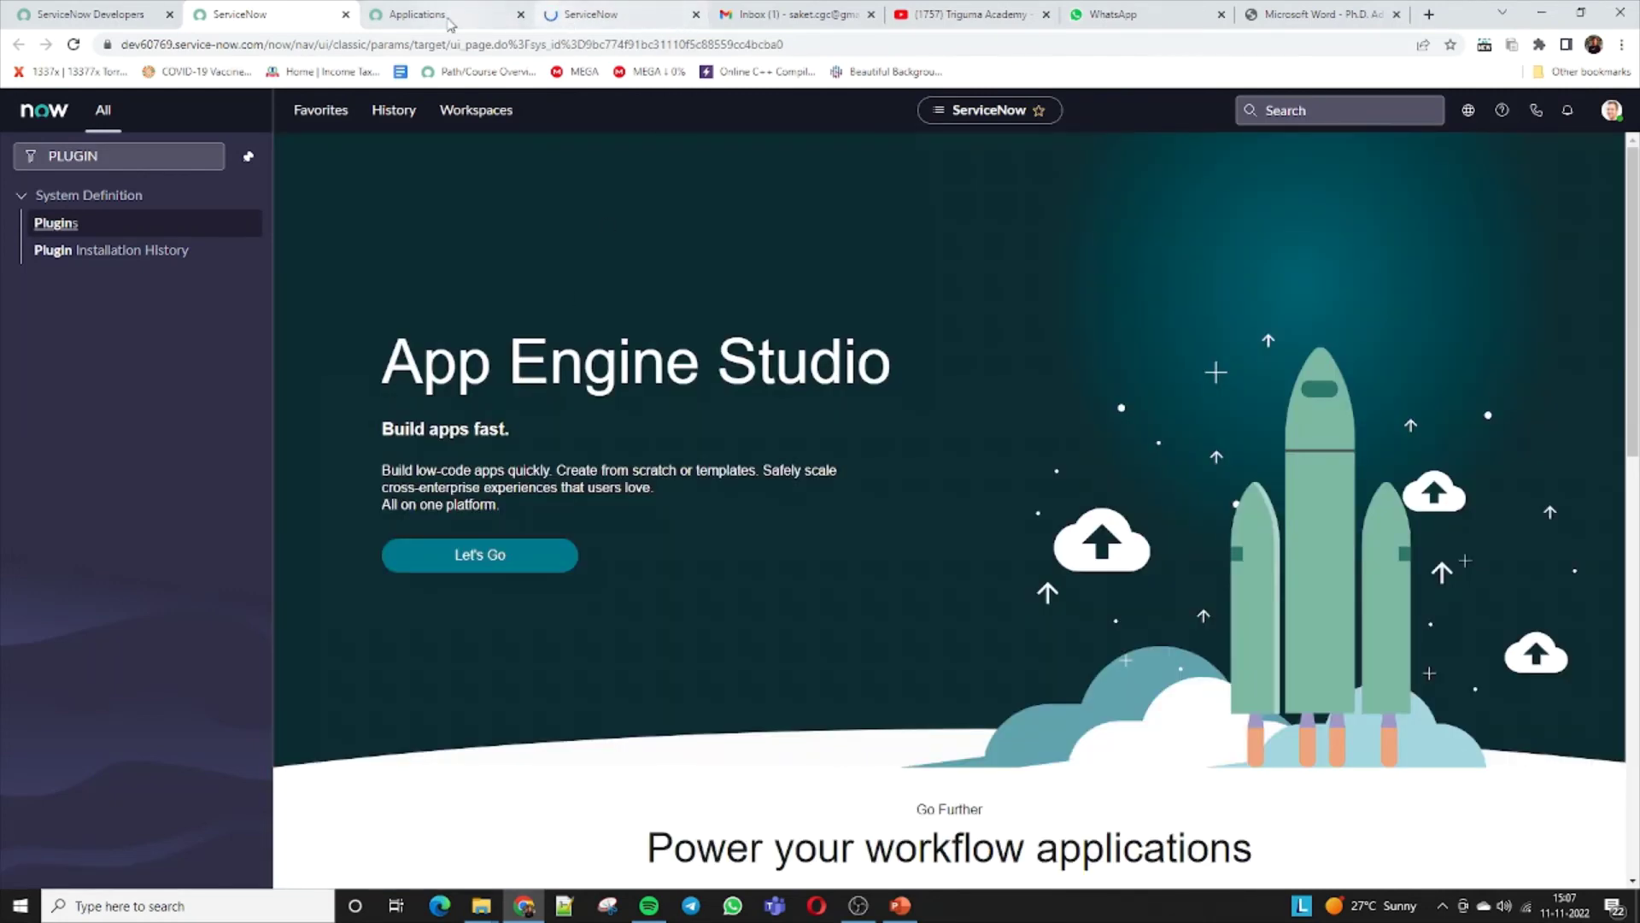
Review the All Applications list, the developer home page, the instance name in the address and the Plugins entry in the navigator
left_click(451, 20)
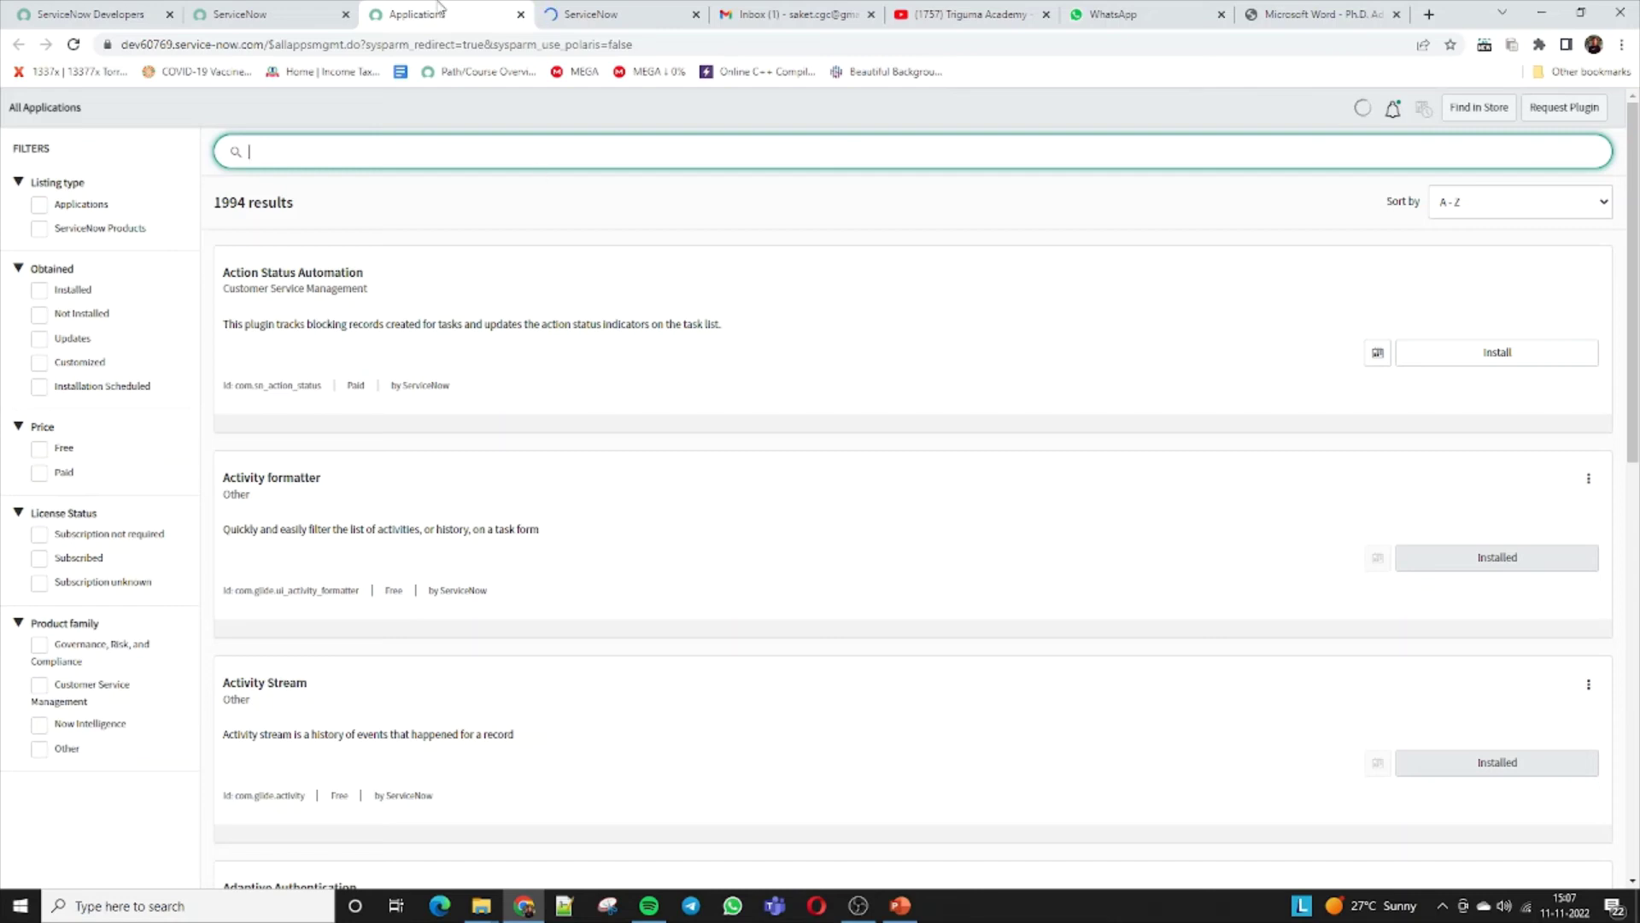
left_click(257, 15)
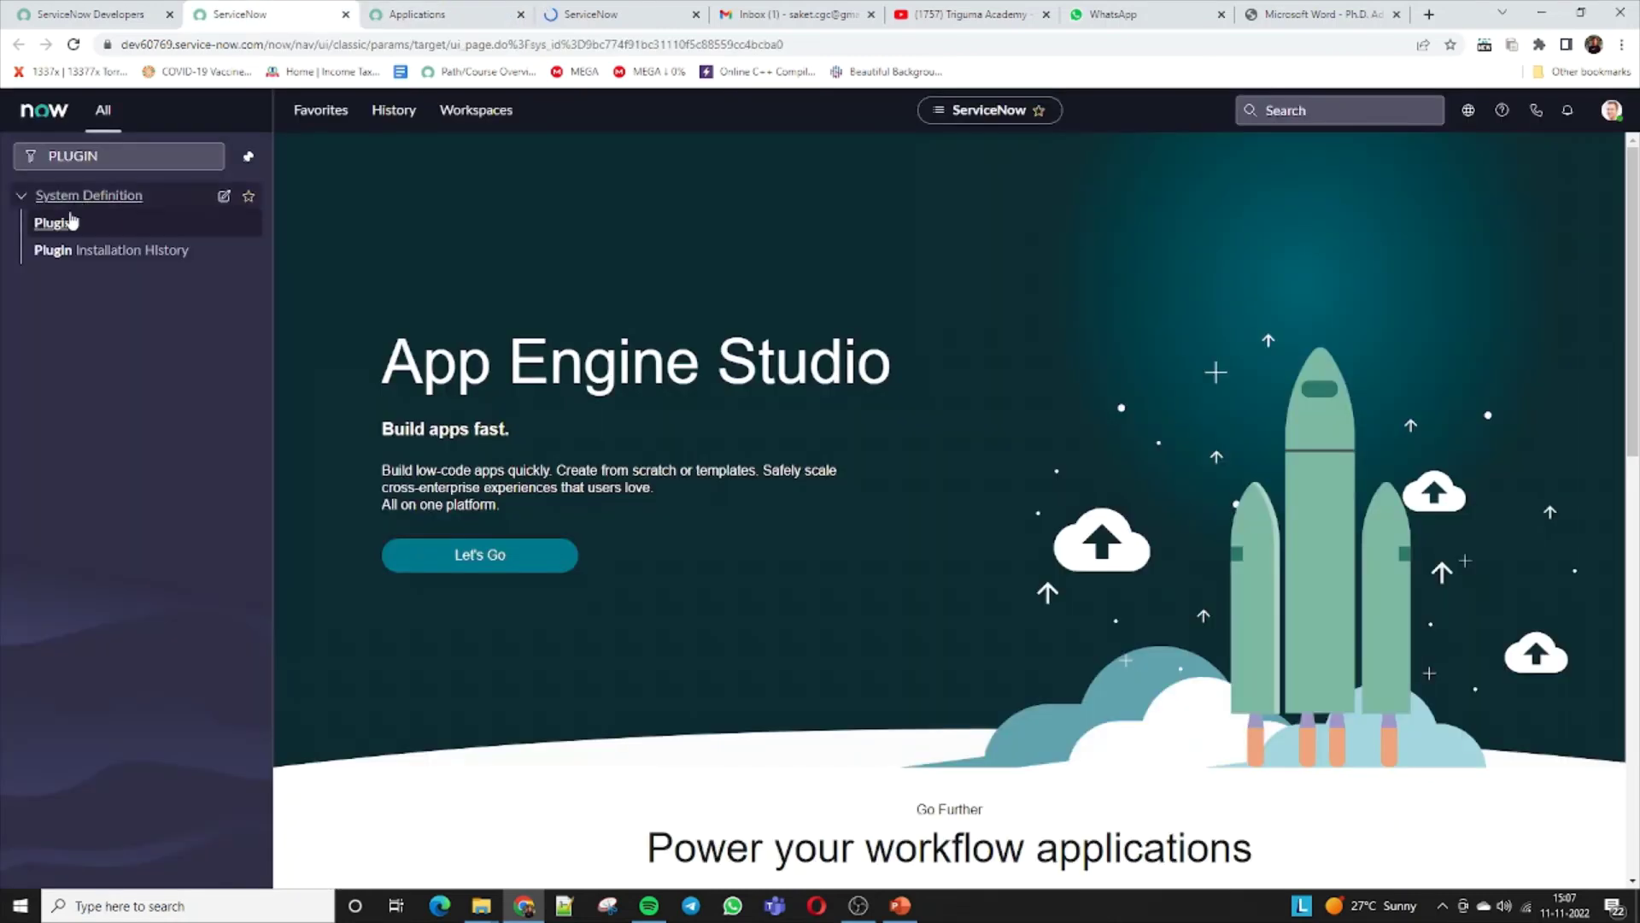
left_click(396, 24)
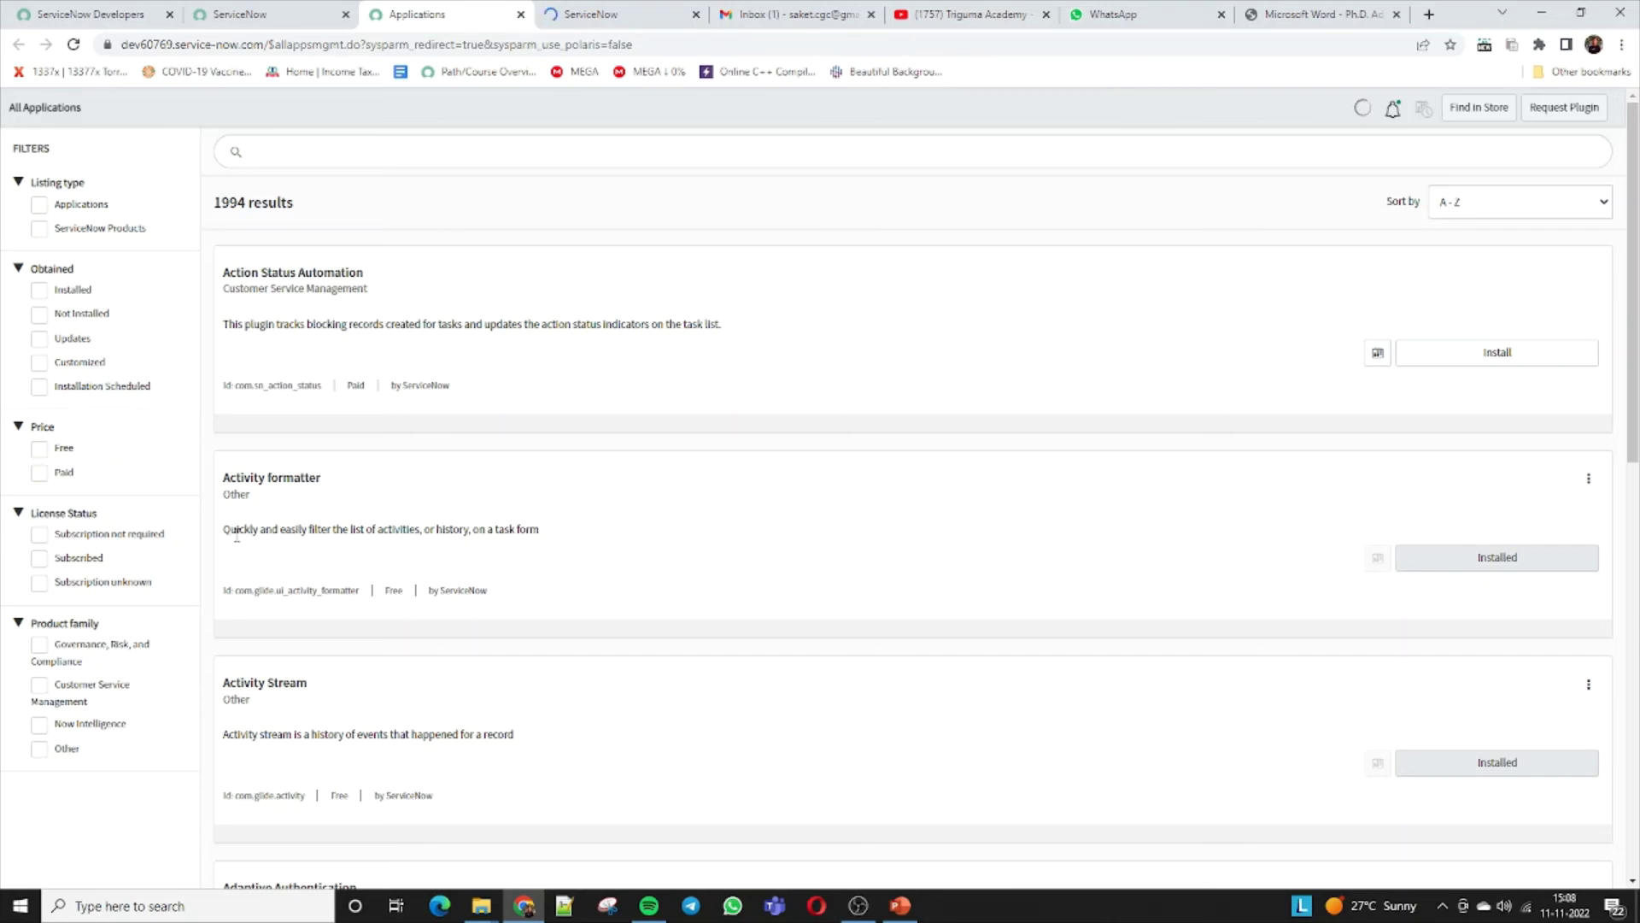
left_click(110, 13)
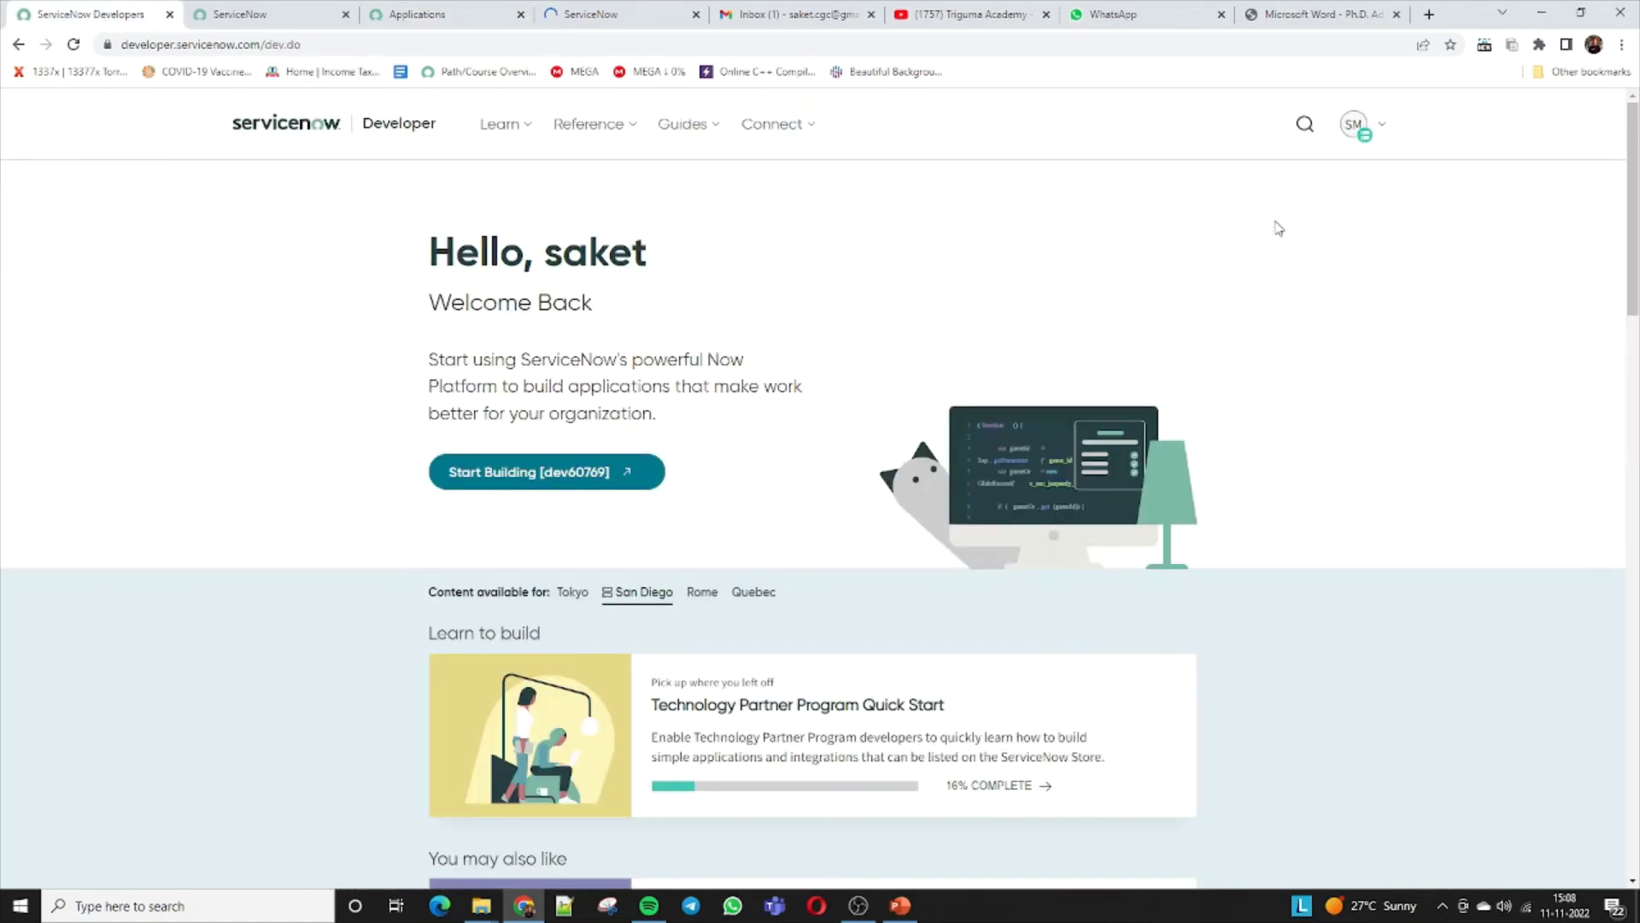
left_click(248, 17)
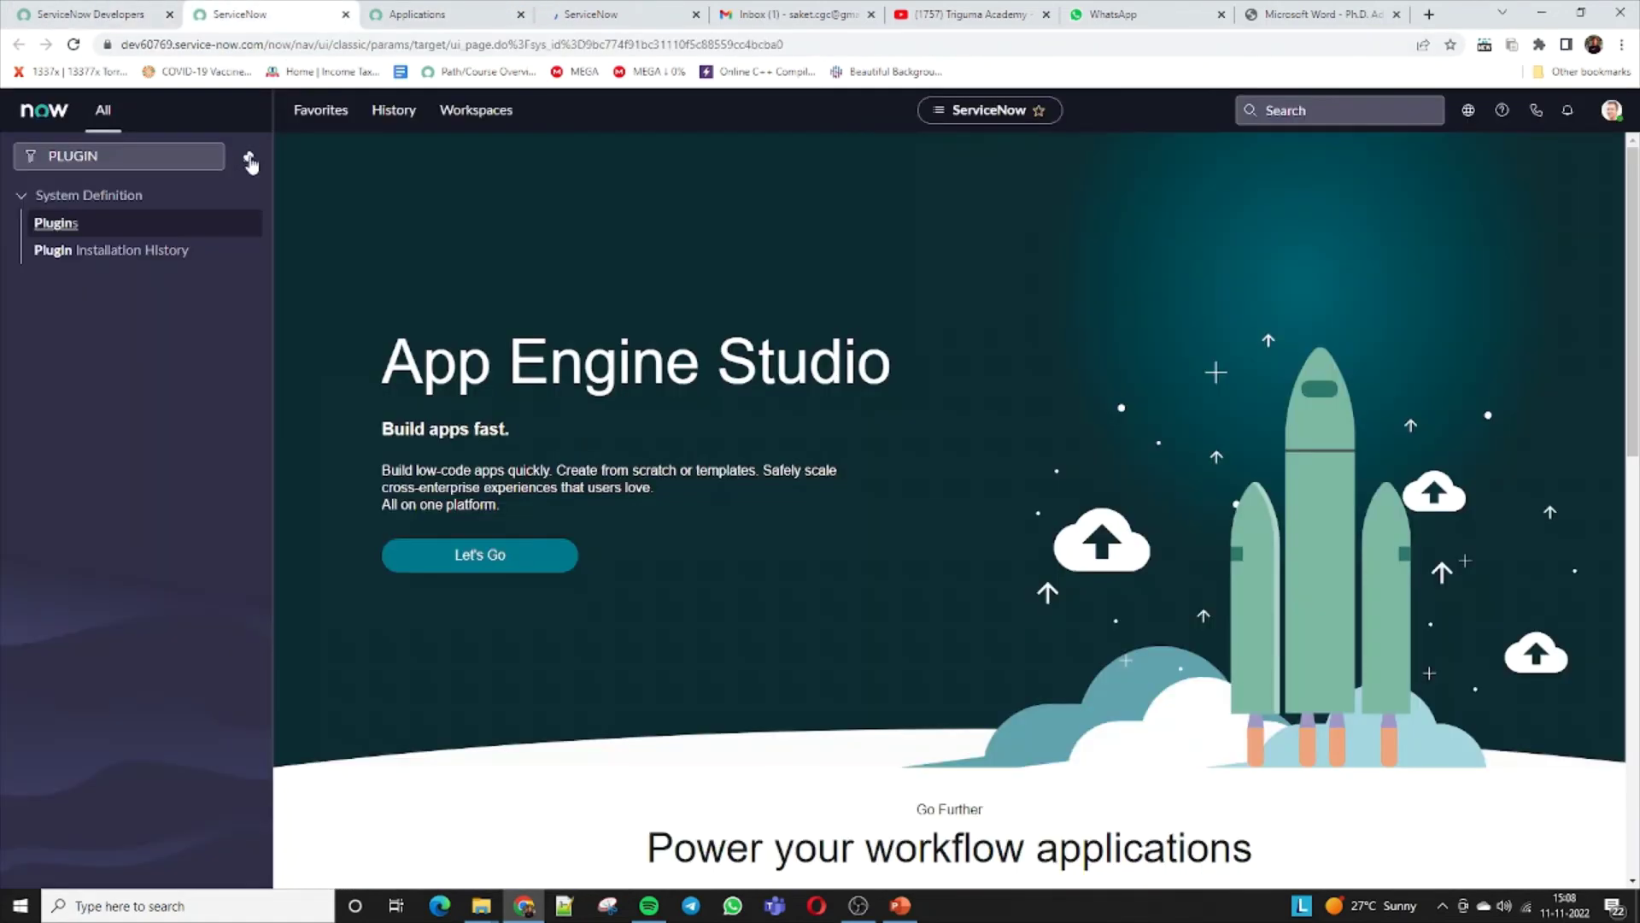
double_click(166, 44)
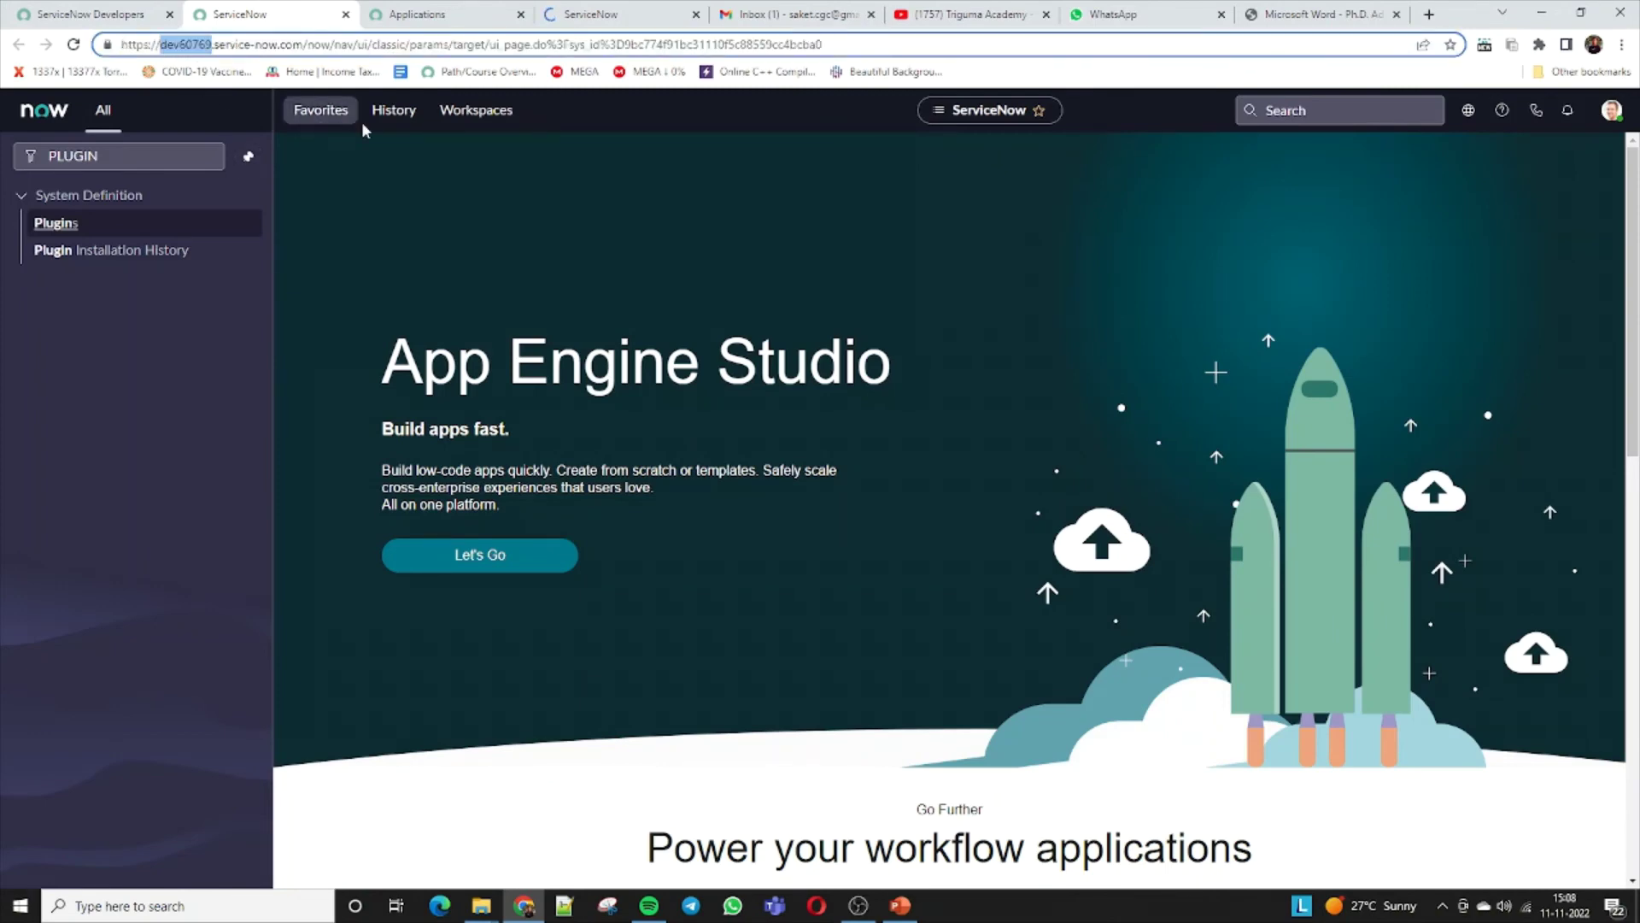
left_click(368, 183)
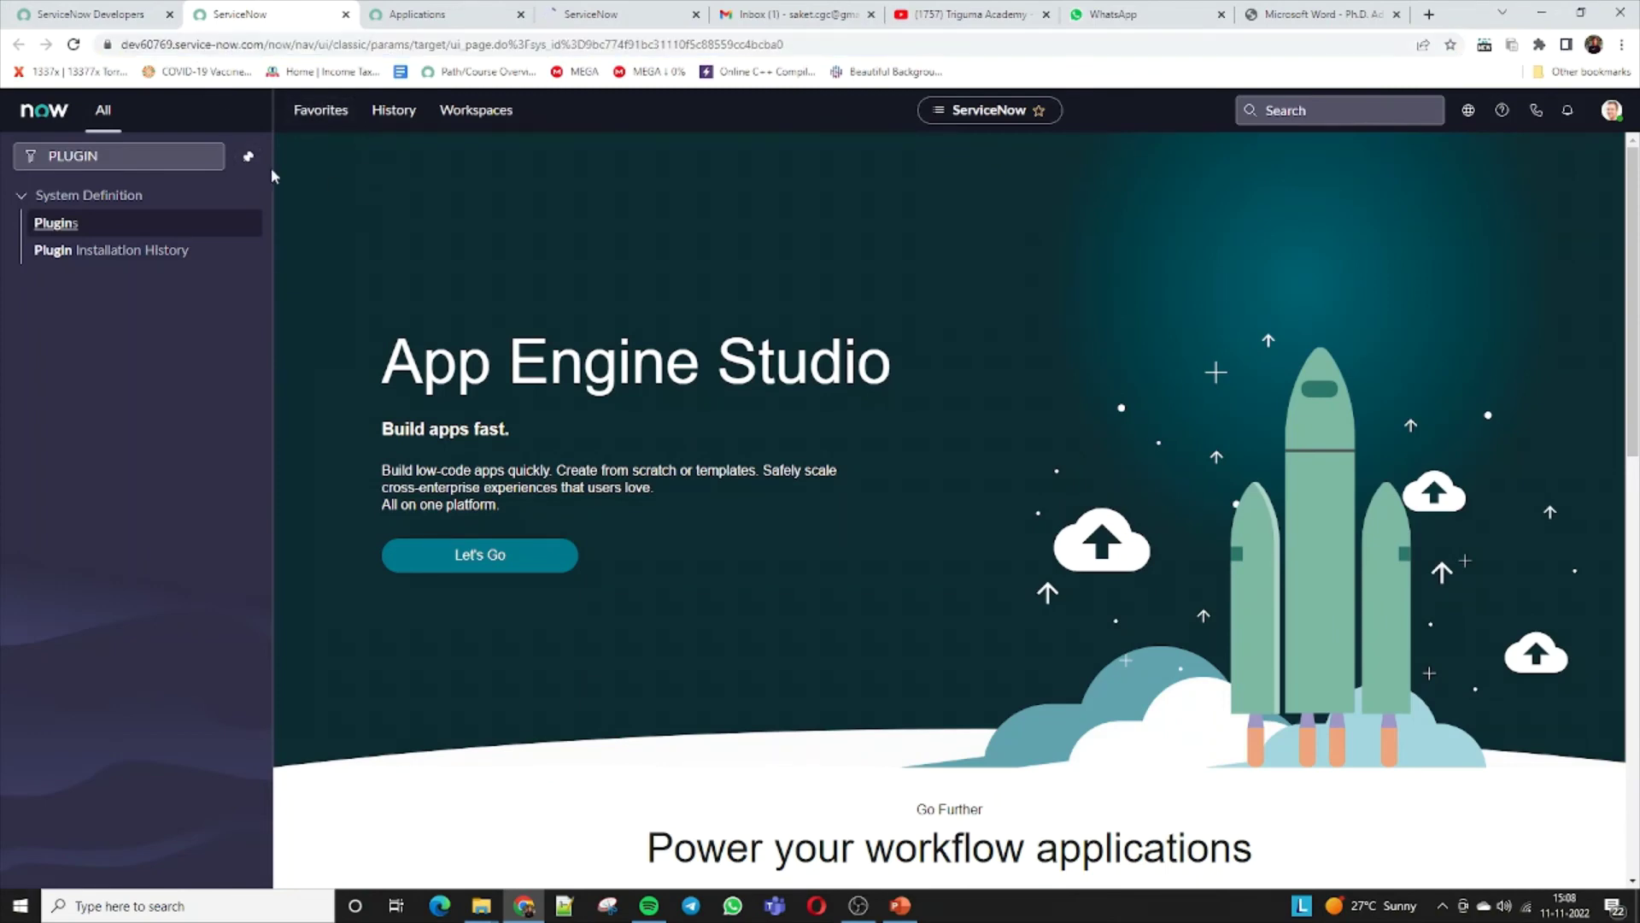
left_click(165, 155)
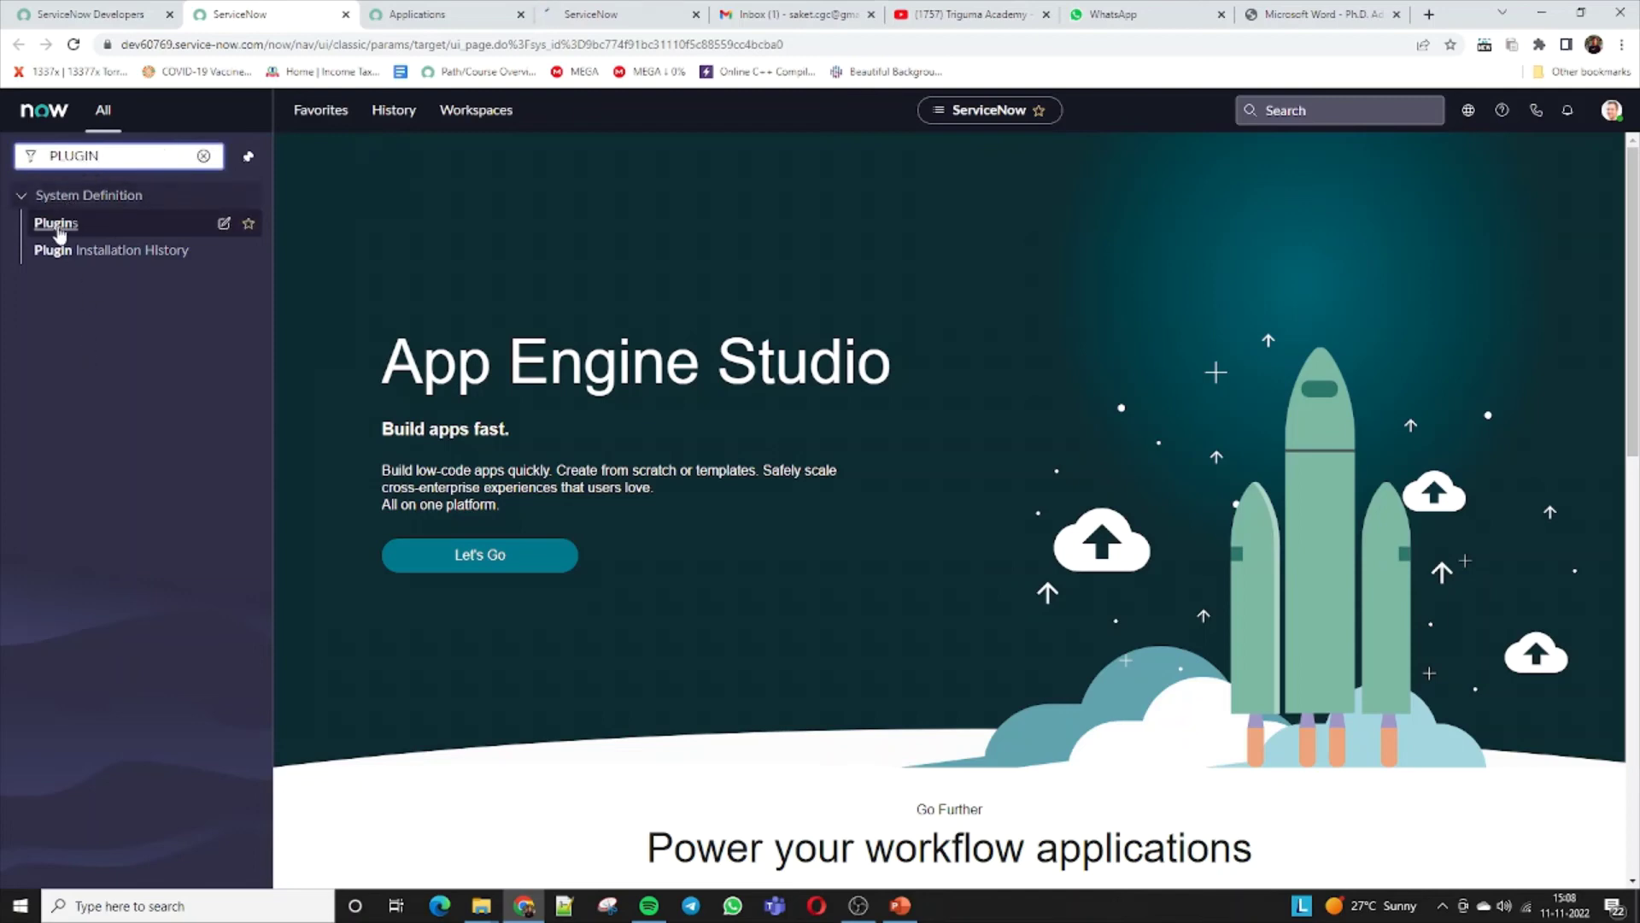
Search the All Applications list for "Human Resource"
left_click(435, 17)
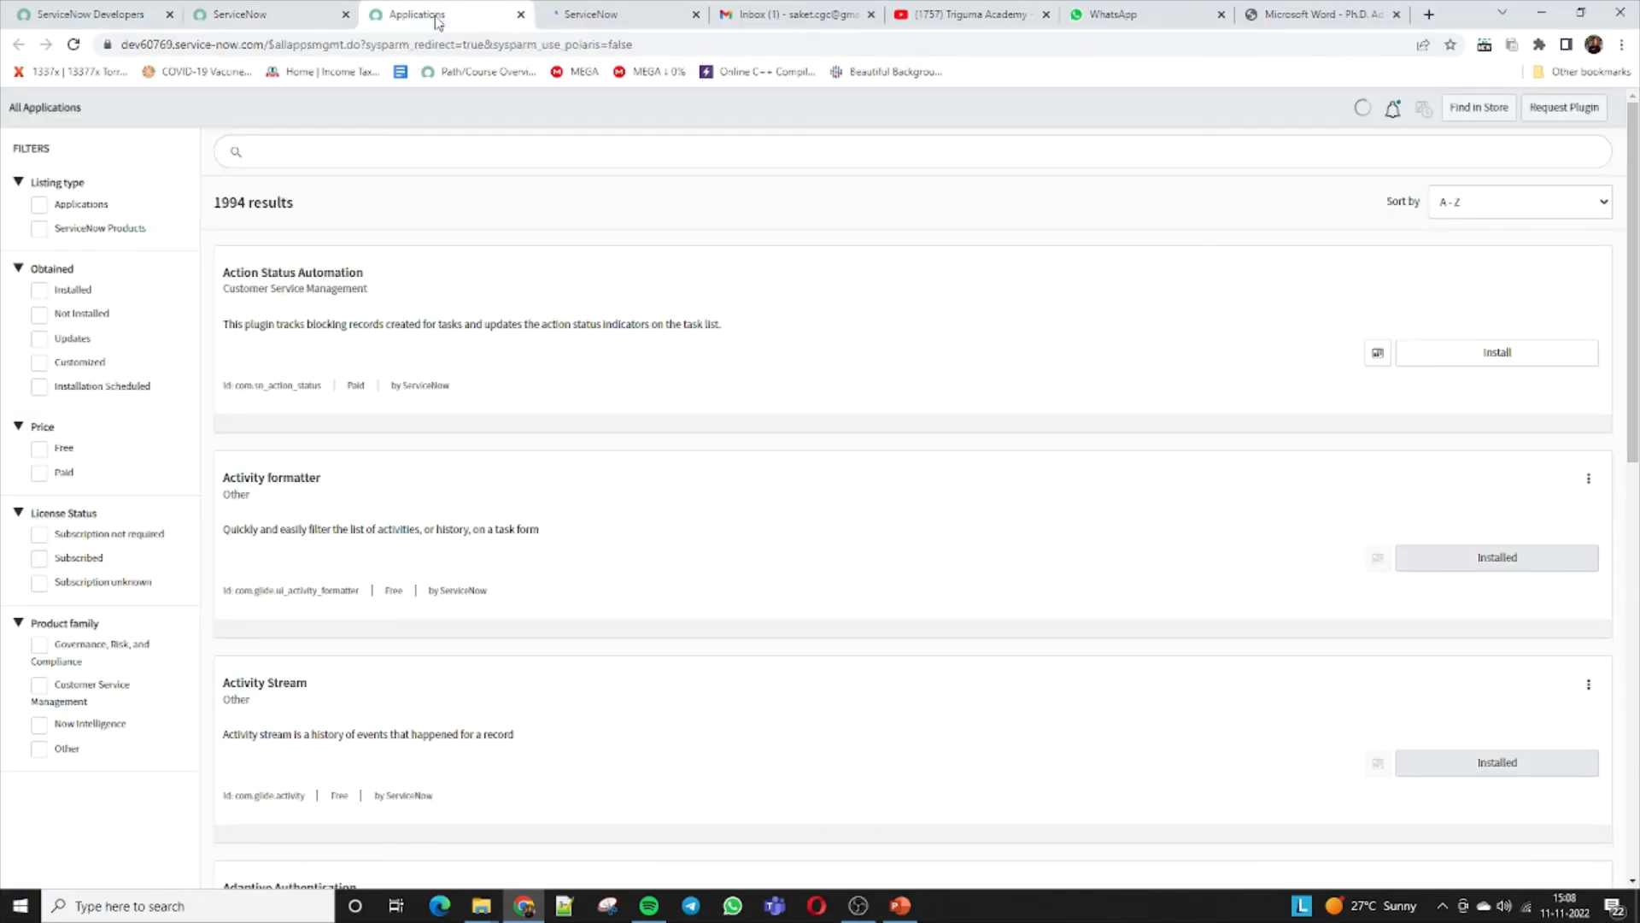
left_click(331, 155)
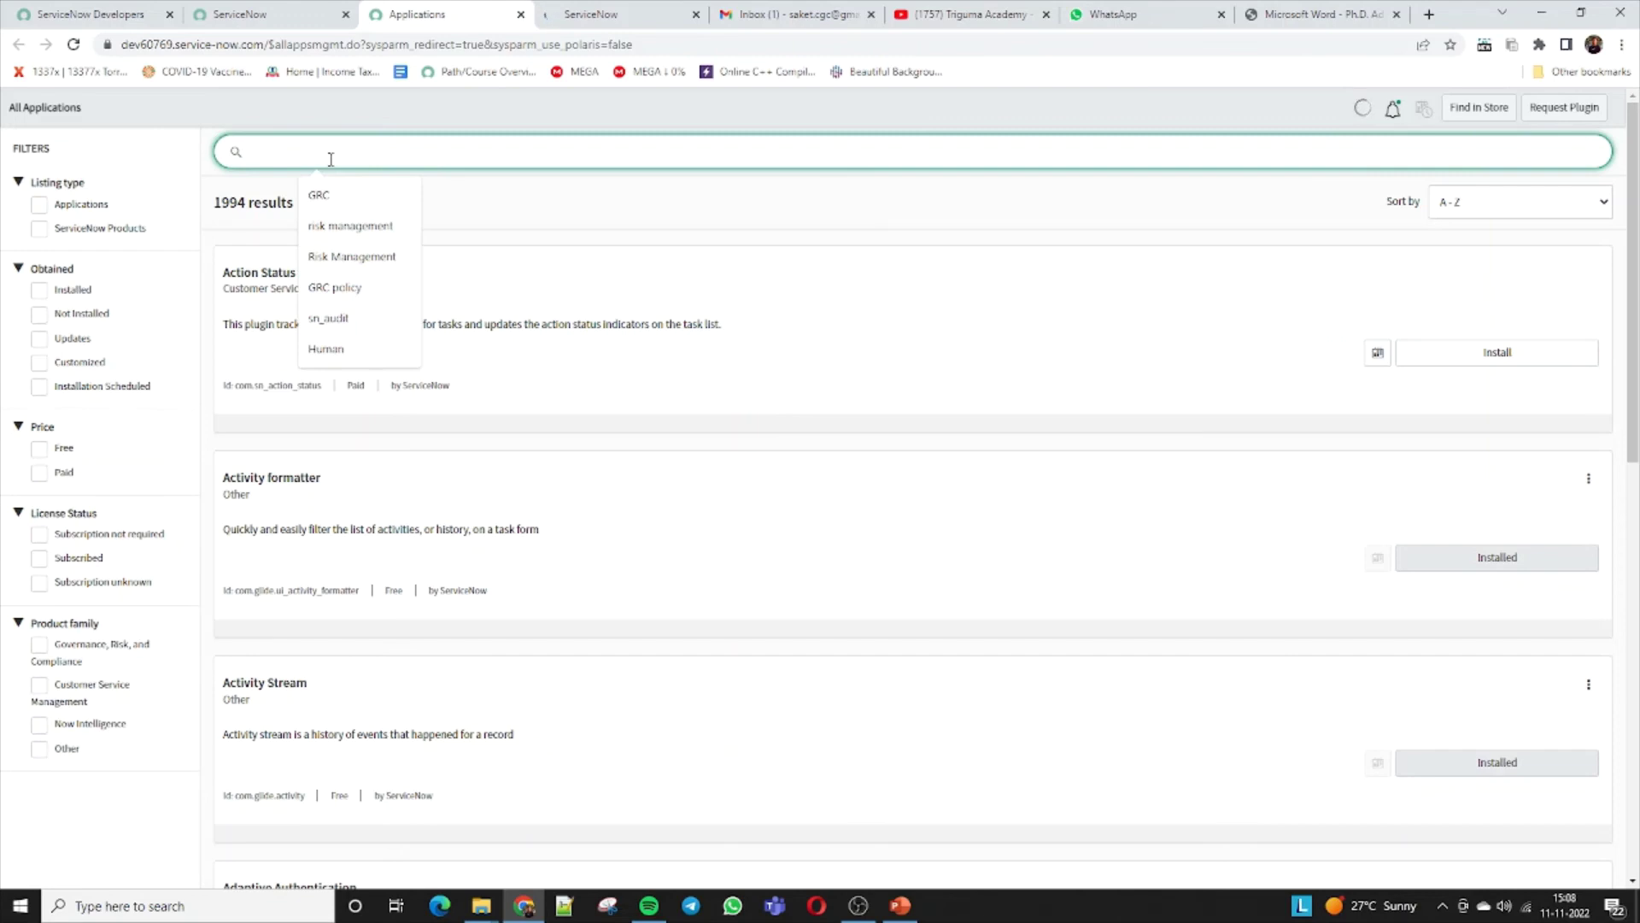
type("Guman R")
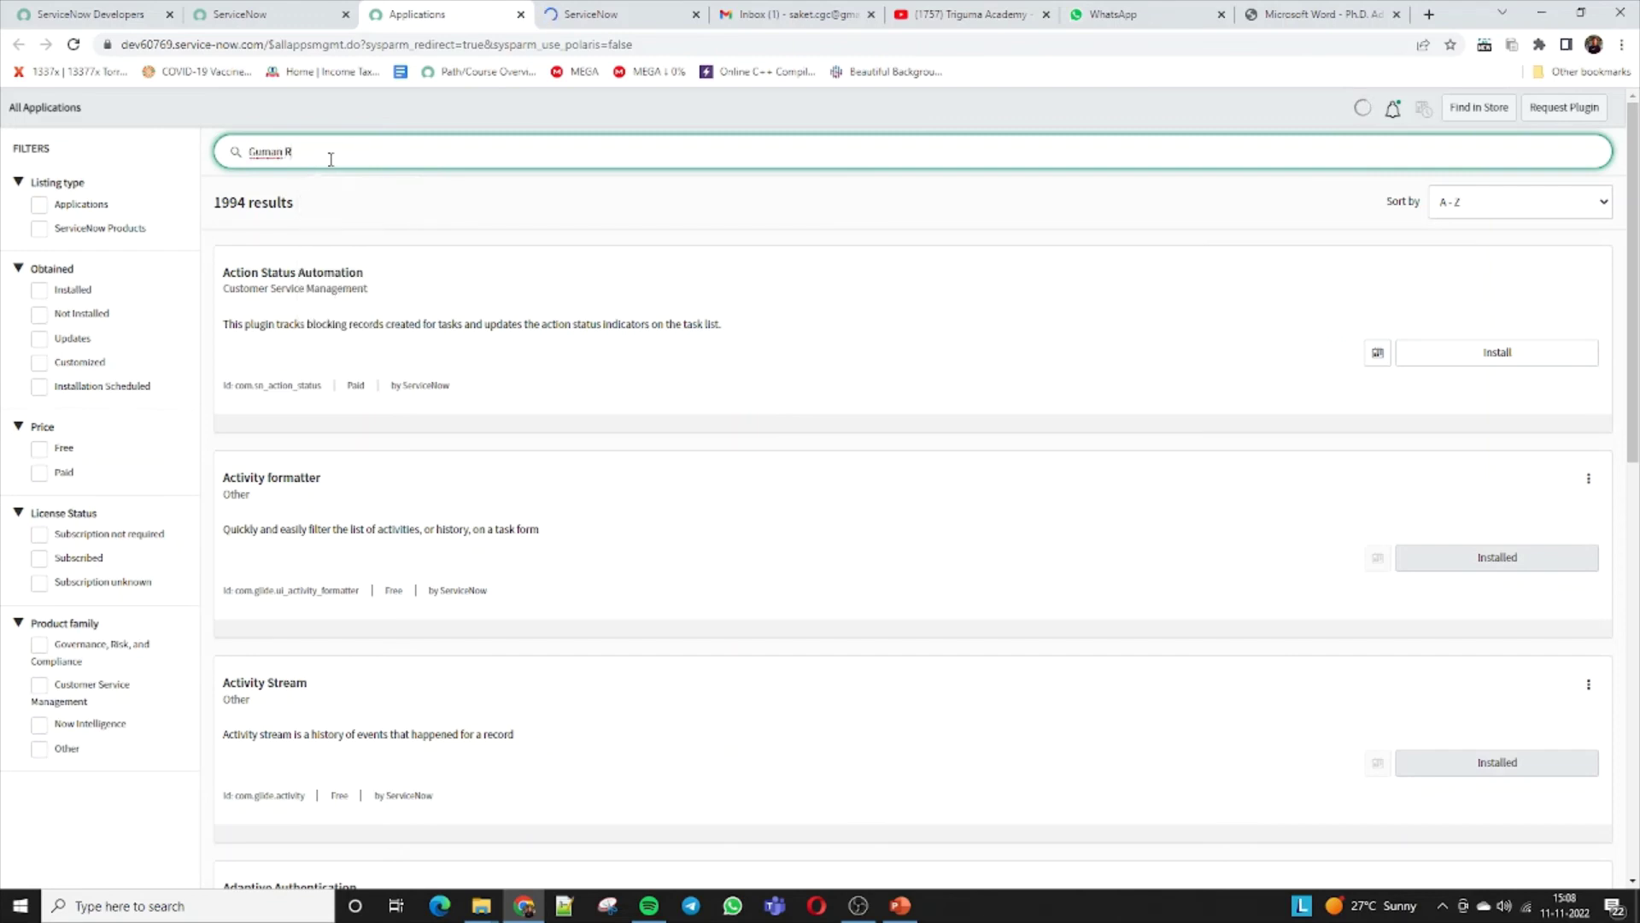
type("esource")
key("Return")
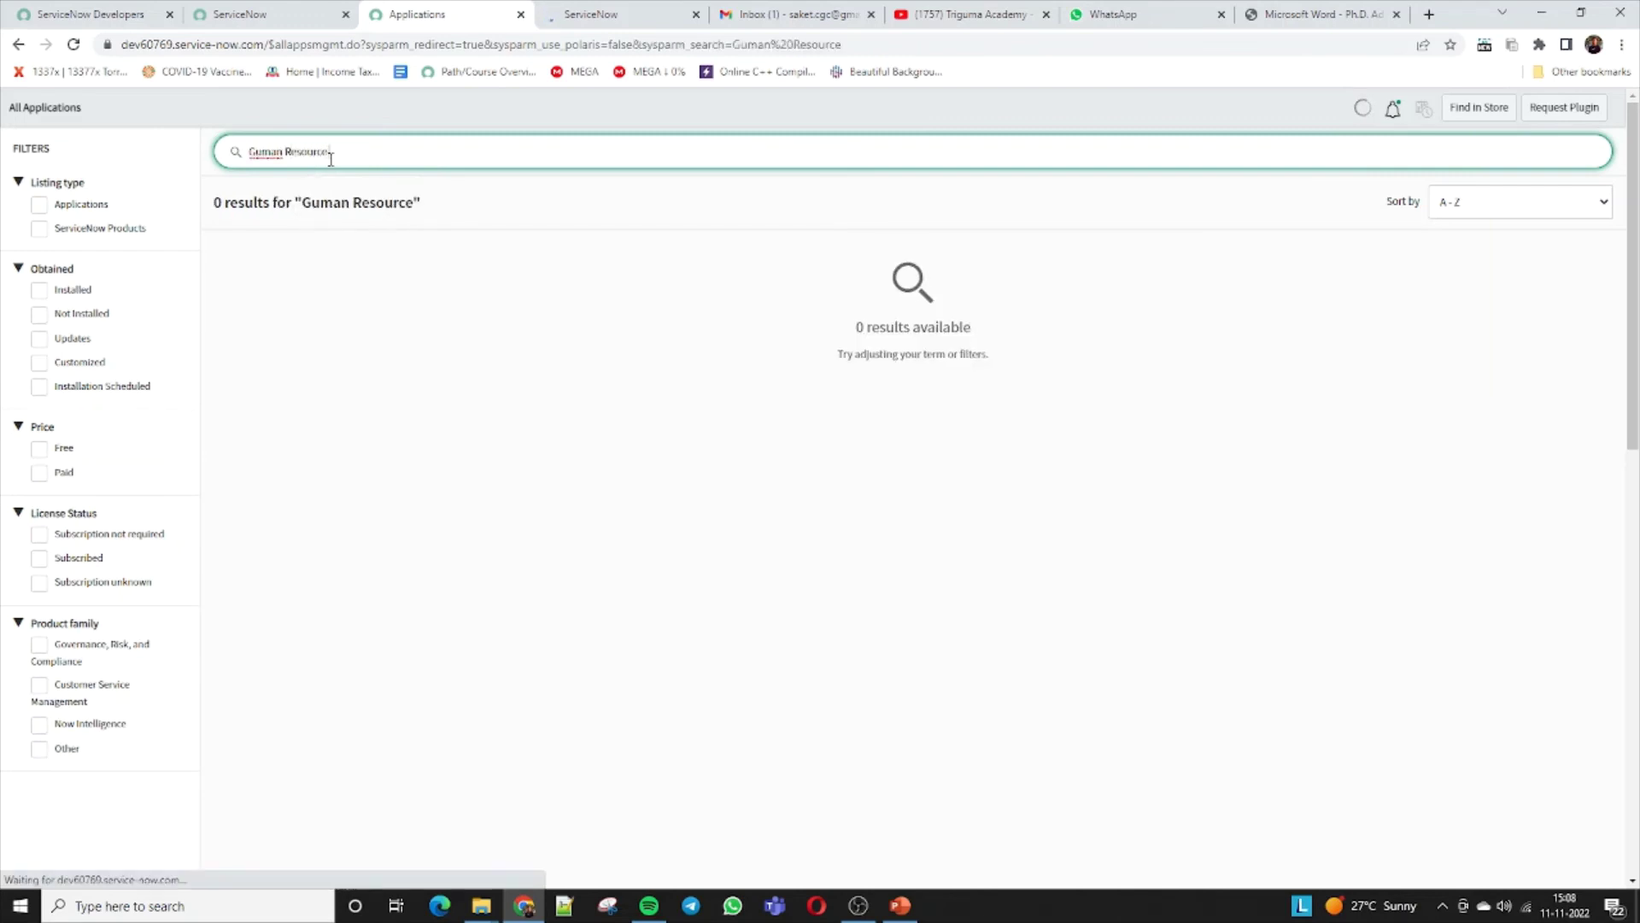
right_click(266, 155)
left_click(268, 156)
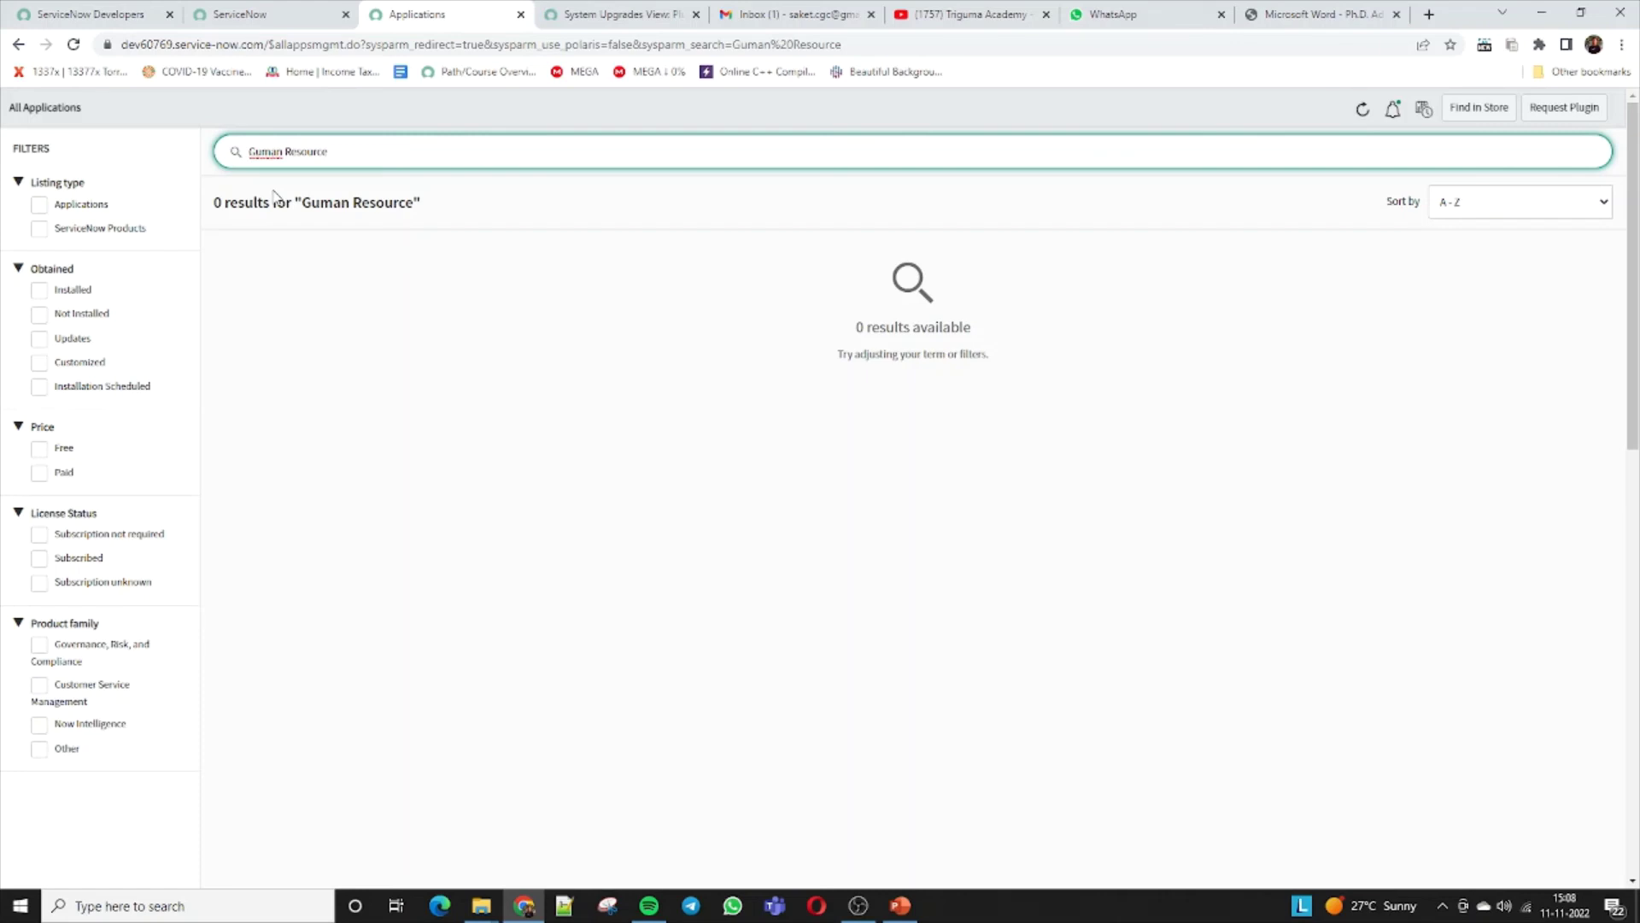
type("Hu")
key("BackSpace")
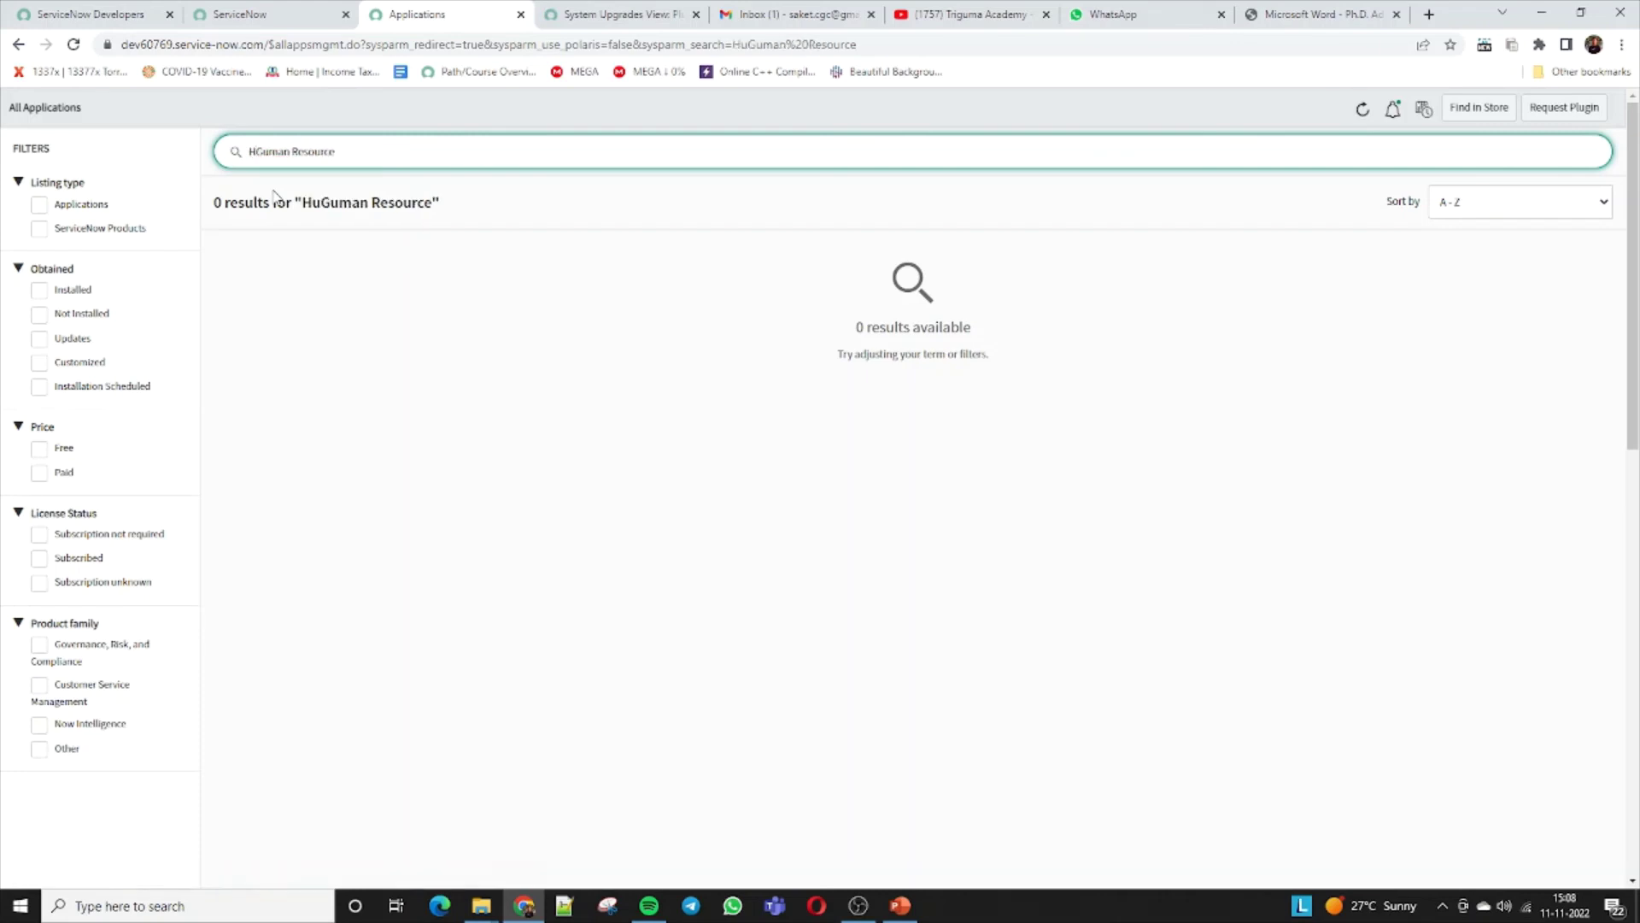
key("Delete")
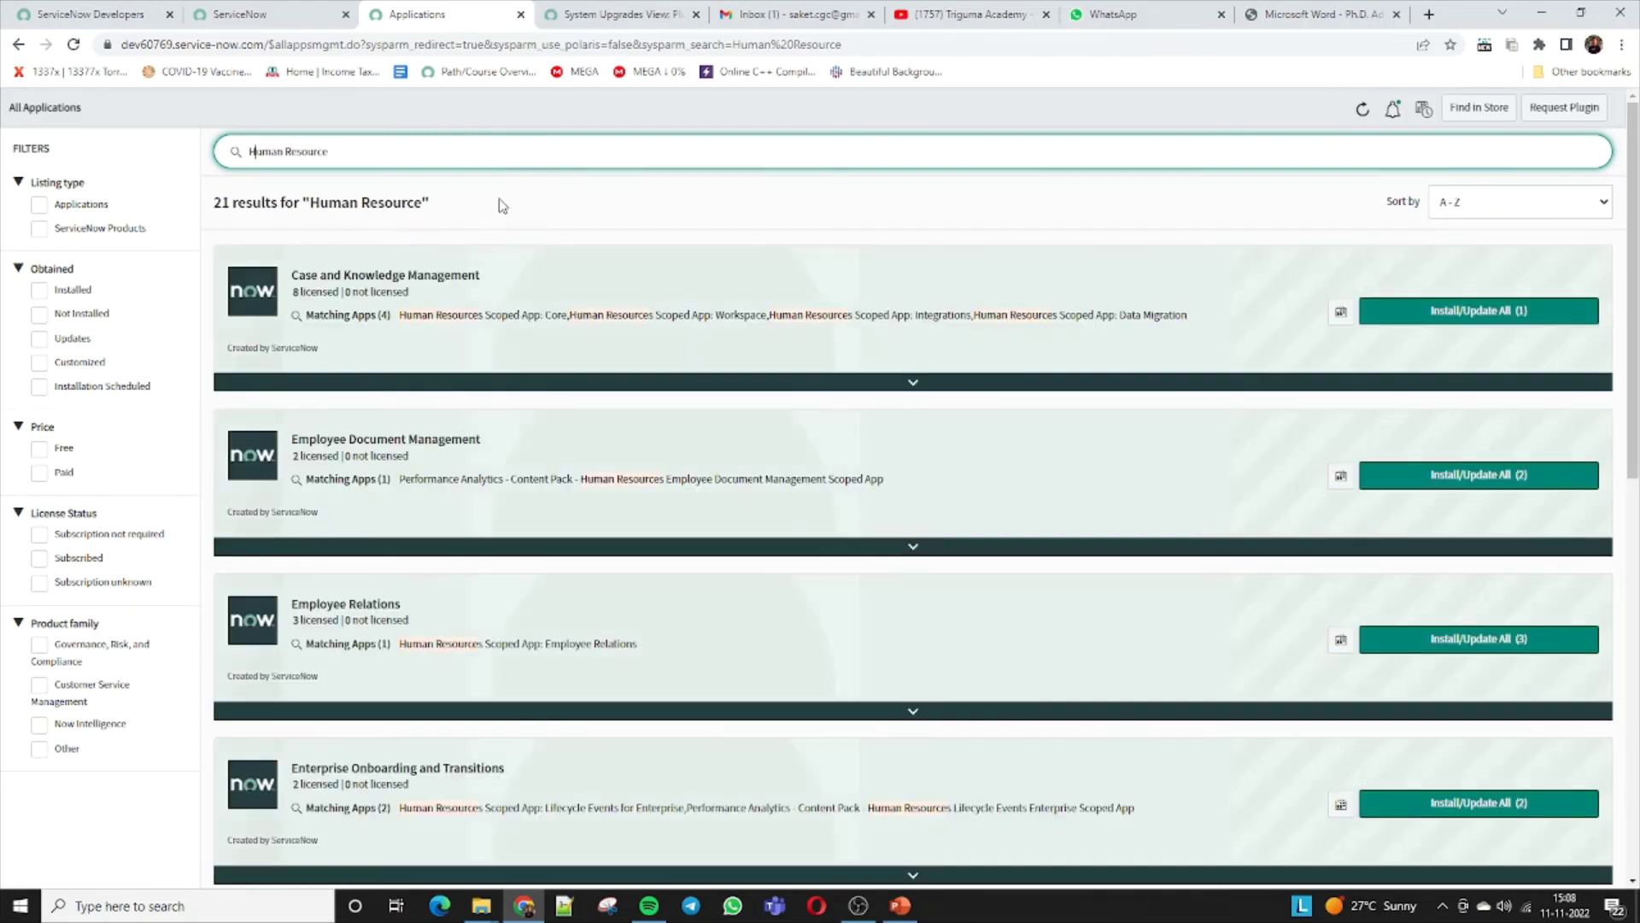
Examine the Case and Knowledge Management entry in the Human Resource search results
triple_click(301, 272)
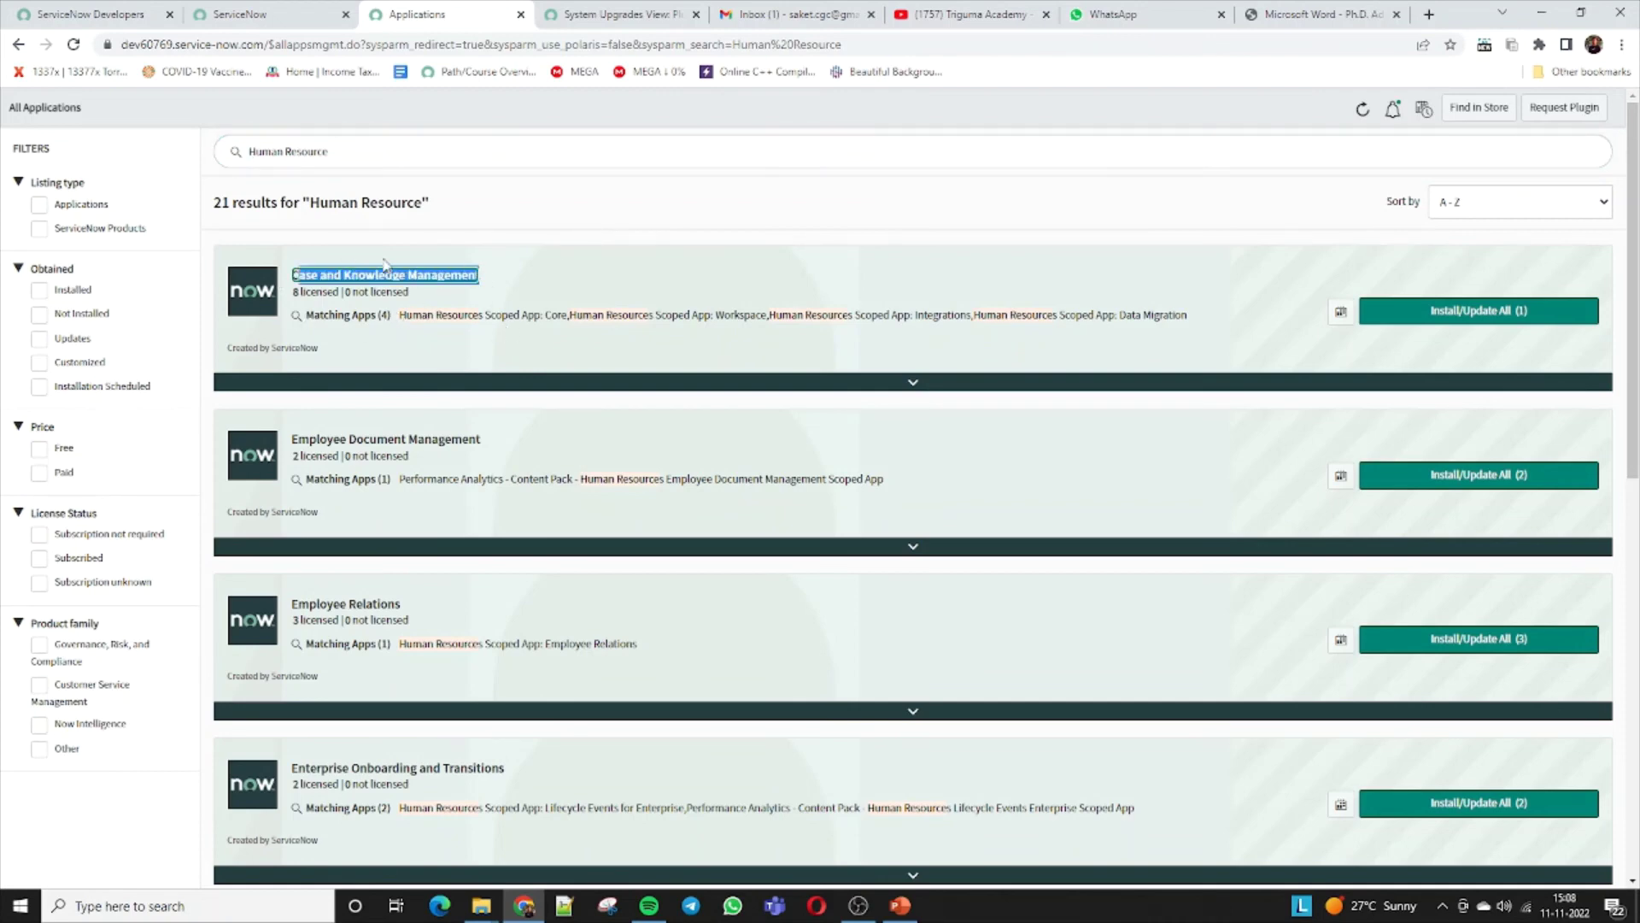
left_click(483, 211)
left_click(340, 147)
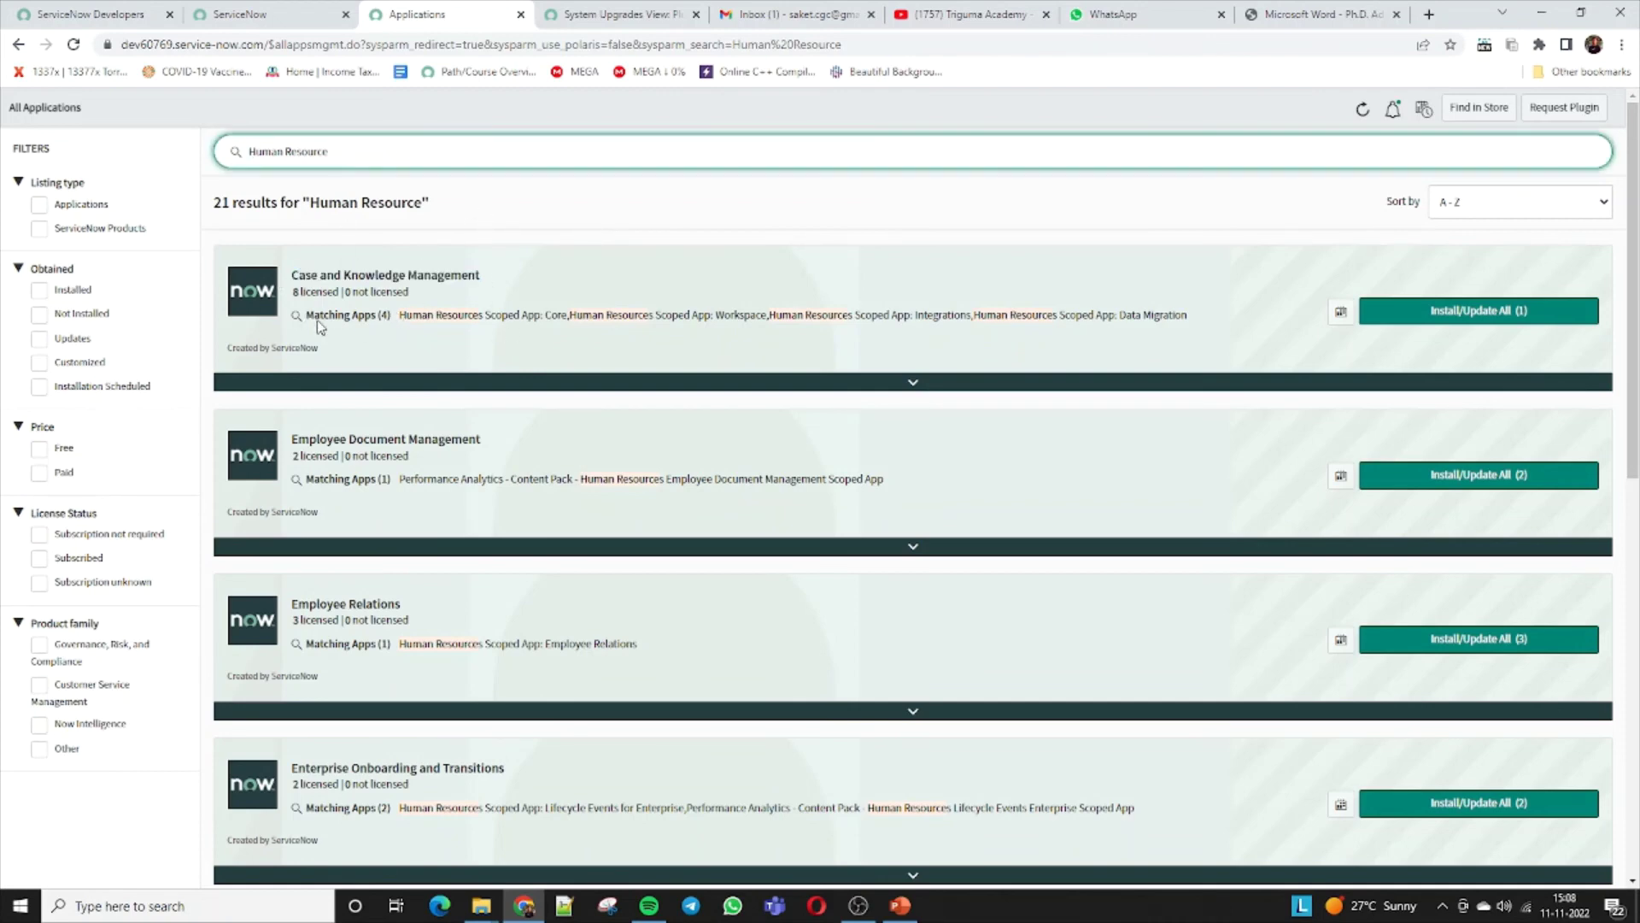
left_click(313, 274)
left_click_drag(314, 275, 493, 283)
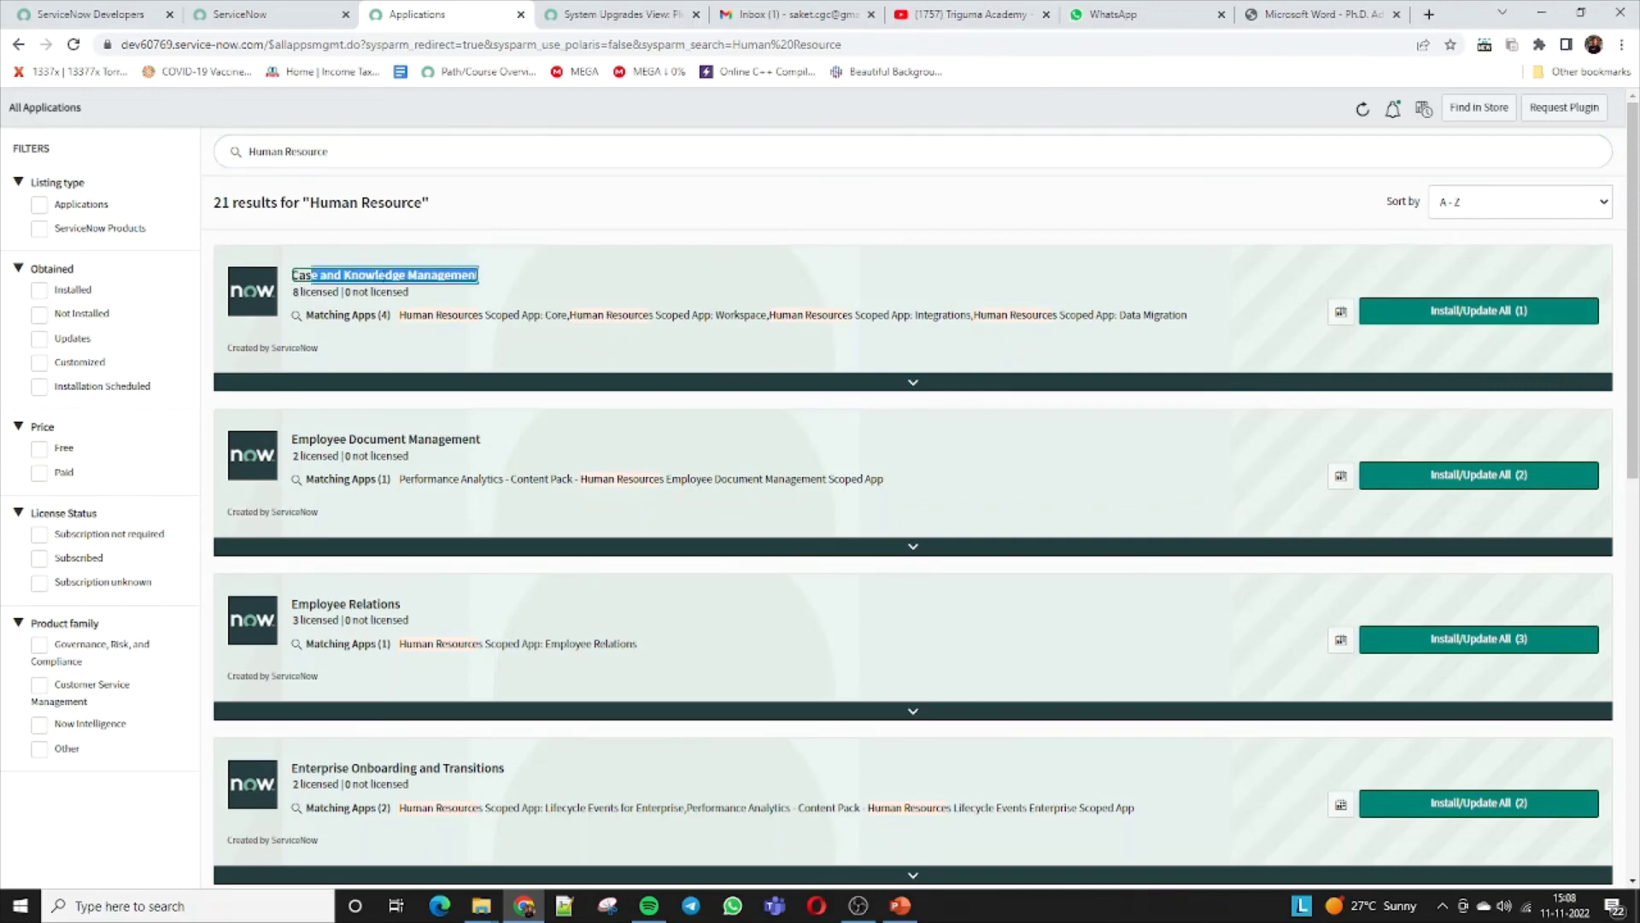
left_click_drag(292, 274, 480, 276)
left_click(330, 275)
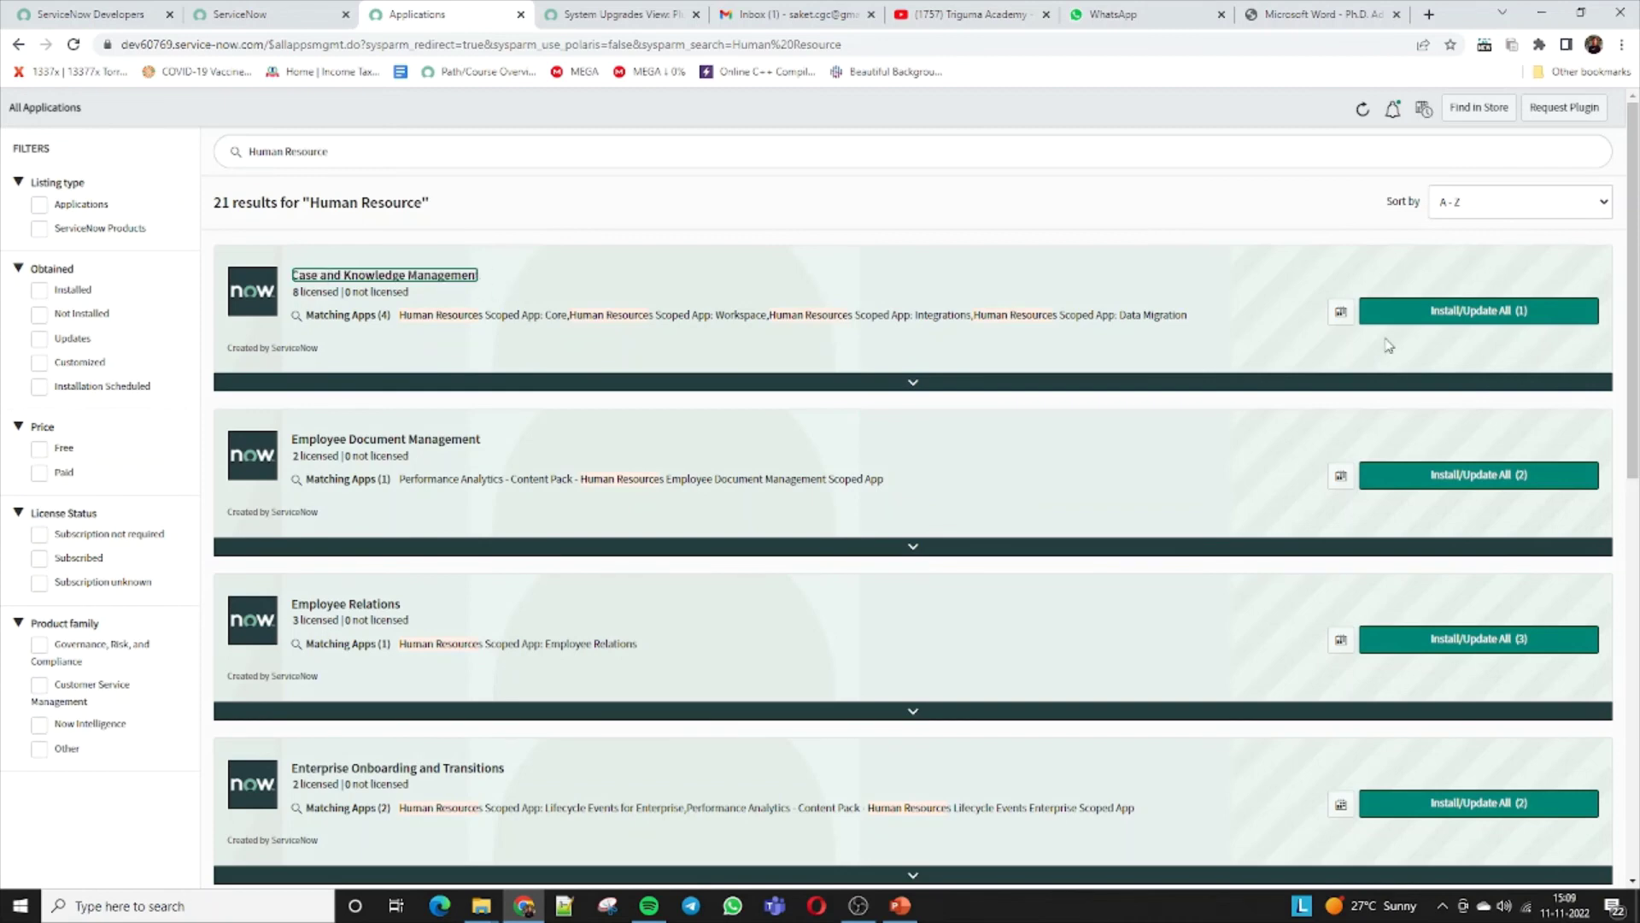
Review the Case and Knowledge Management install dialog and its Load demo data option, and close it without installing
left_click(1490, 316)
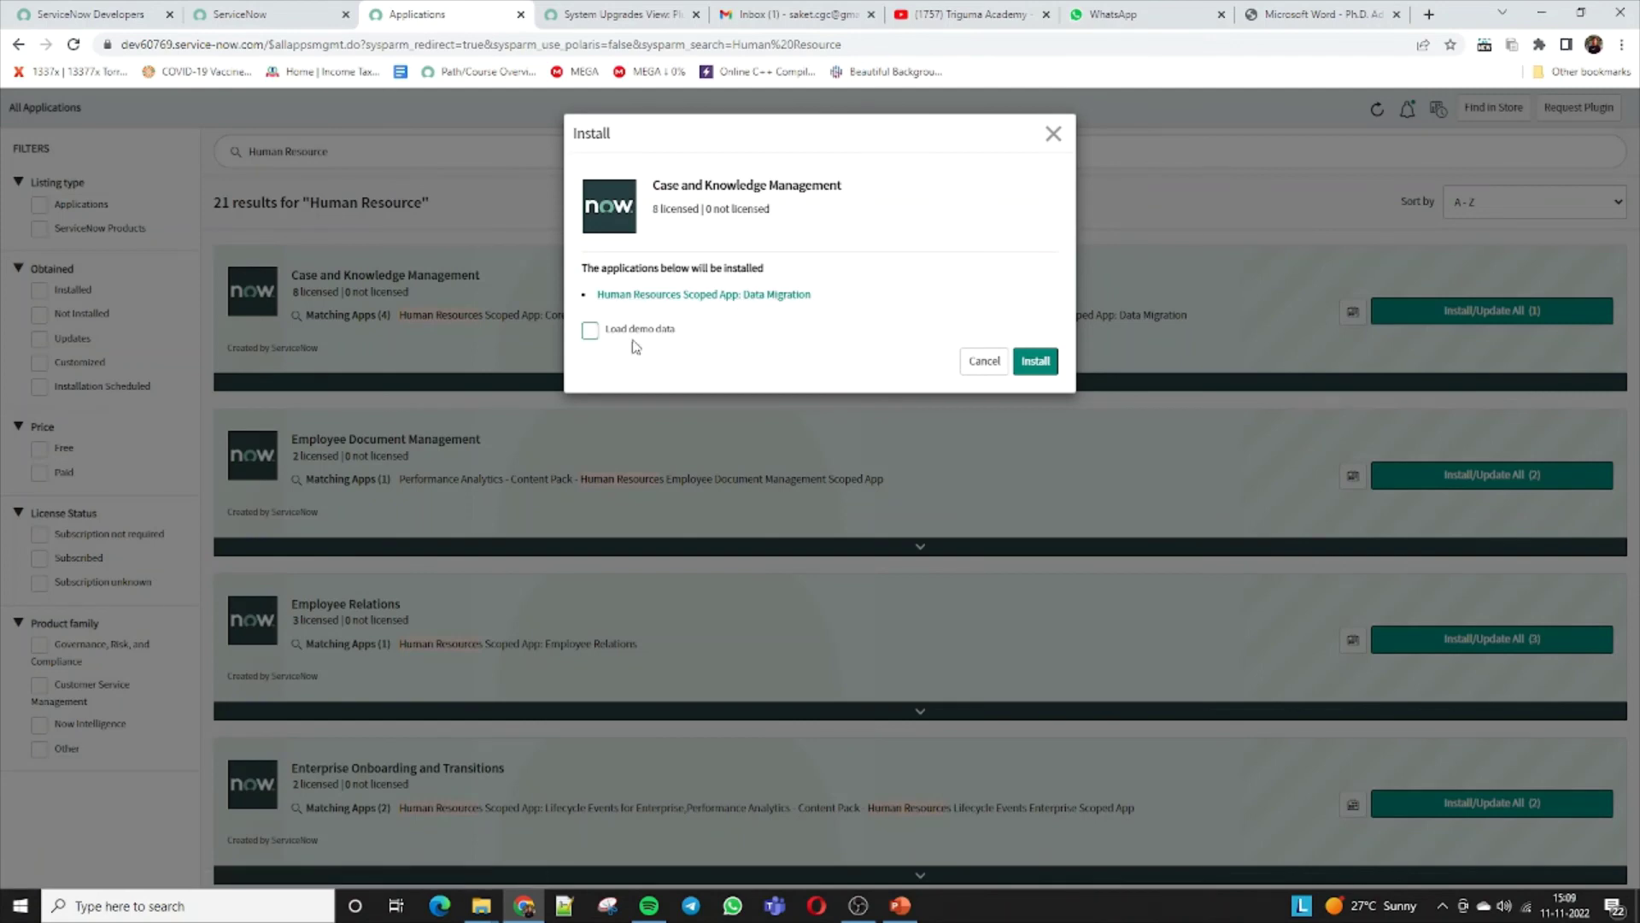
left_click(590, 332)
left_click(1054, 133)
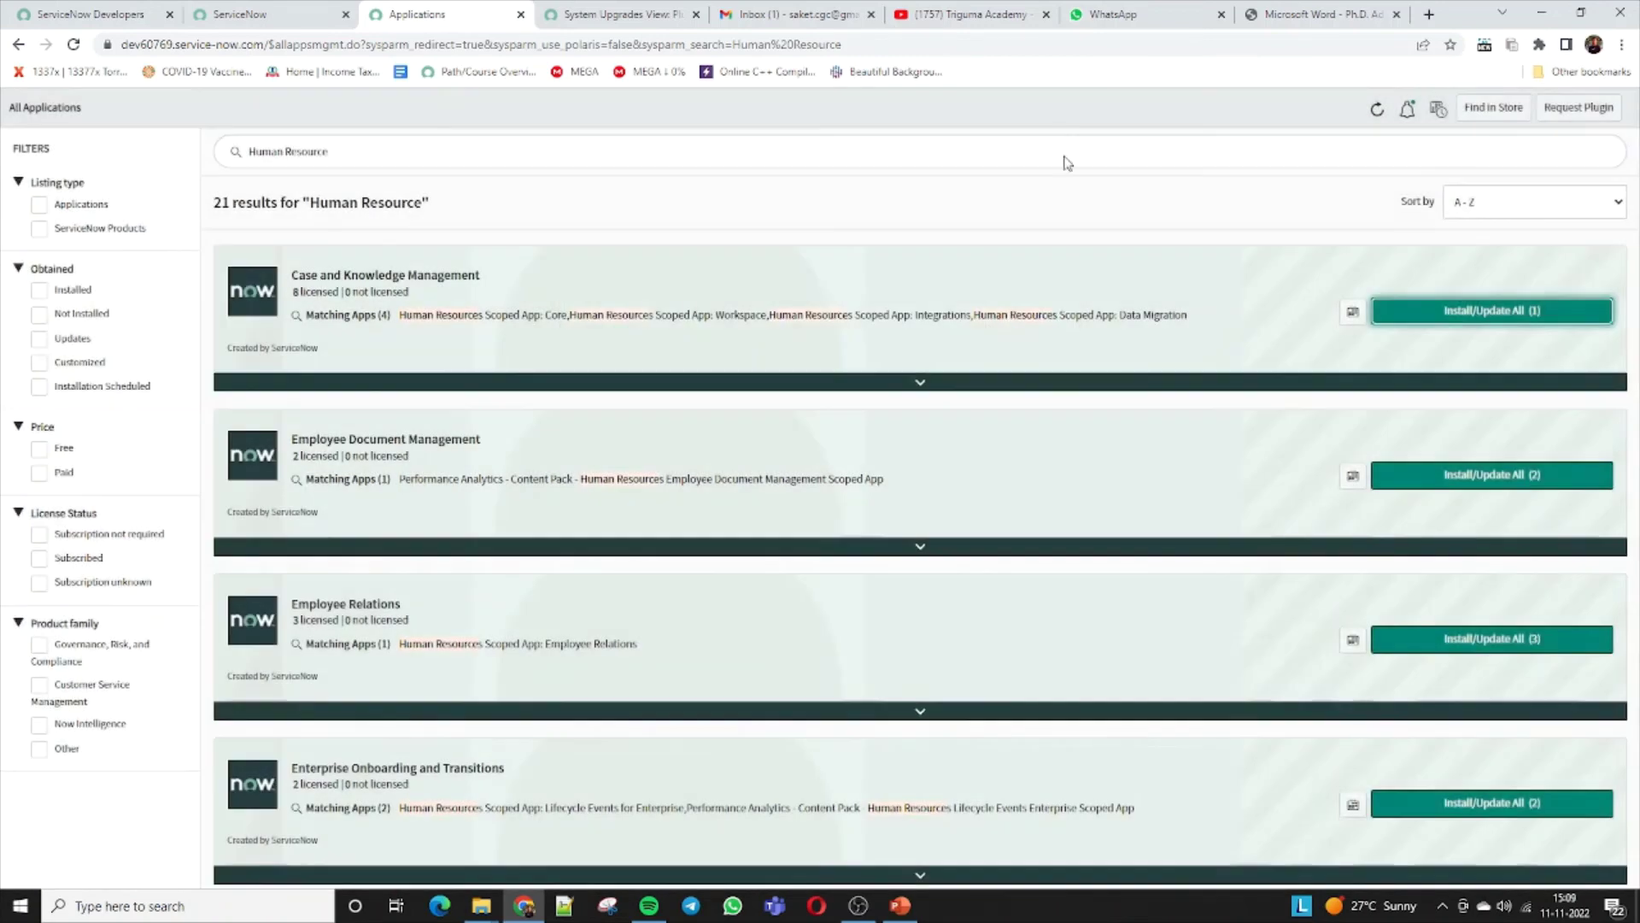
Remove the History Type filter from the plugin installation history and examine the Case and Knowledge Management and sn_document_appr_0 entries
left_click(601, 11)
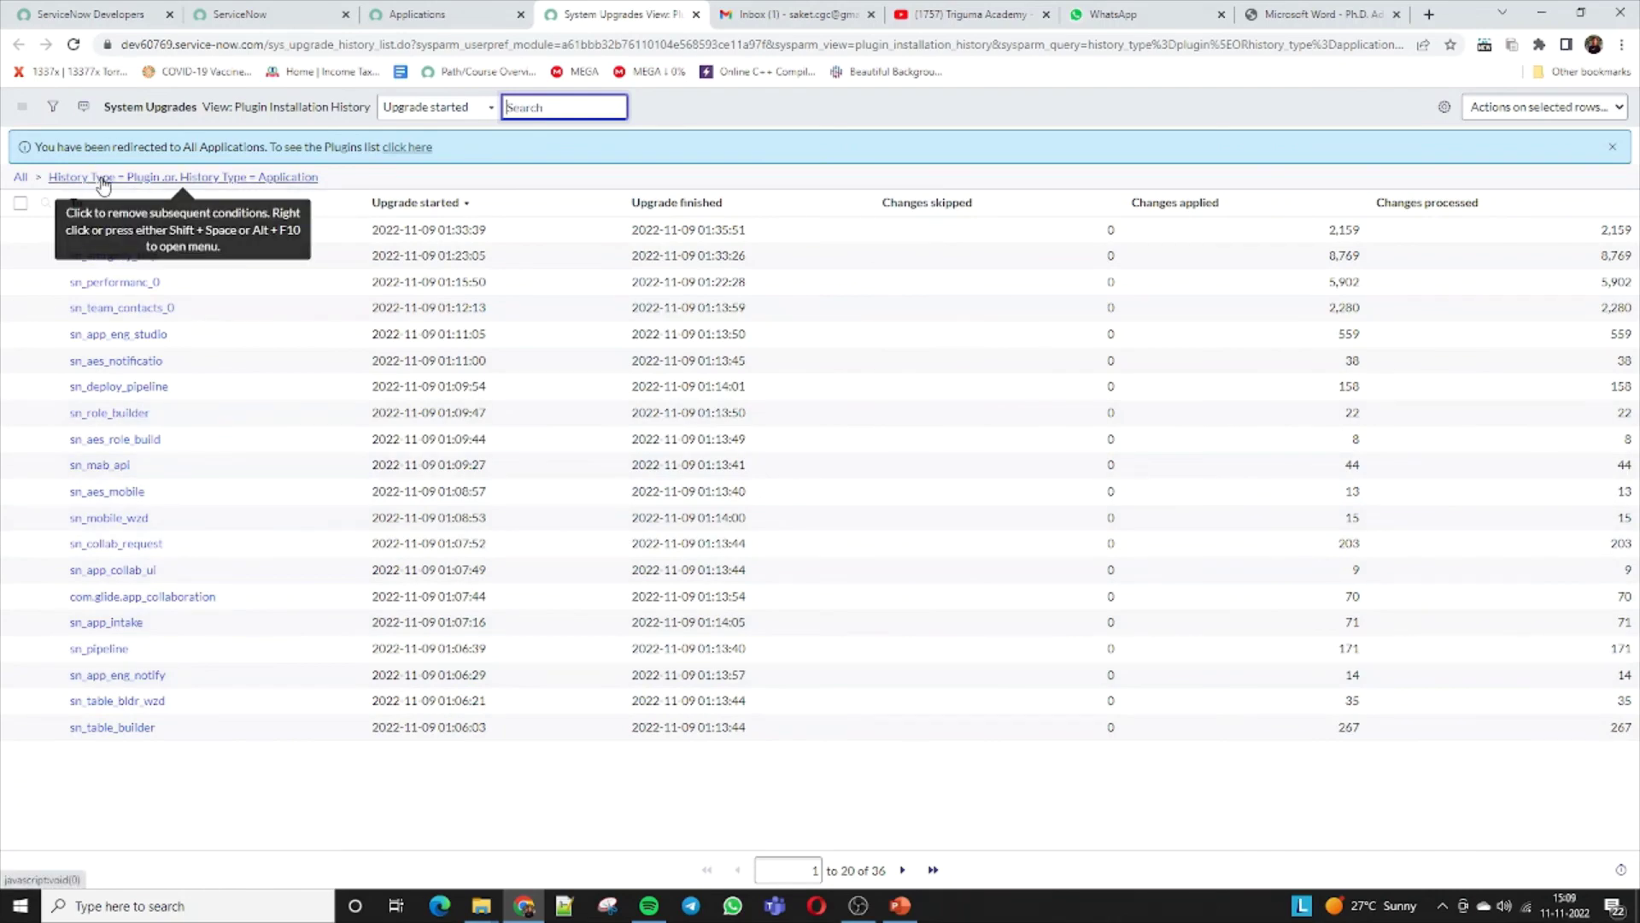
left_click(19, 177)
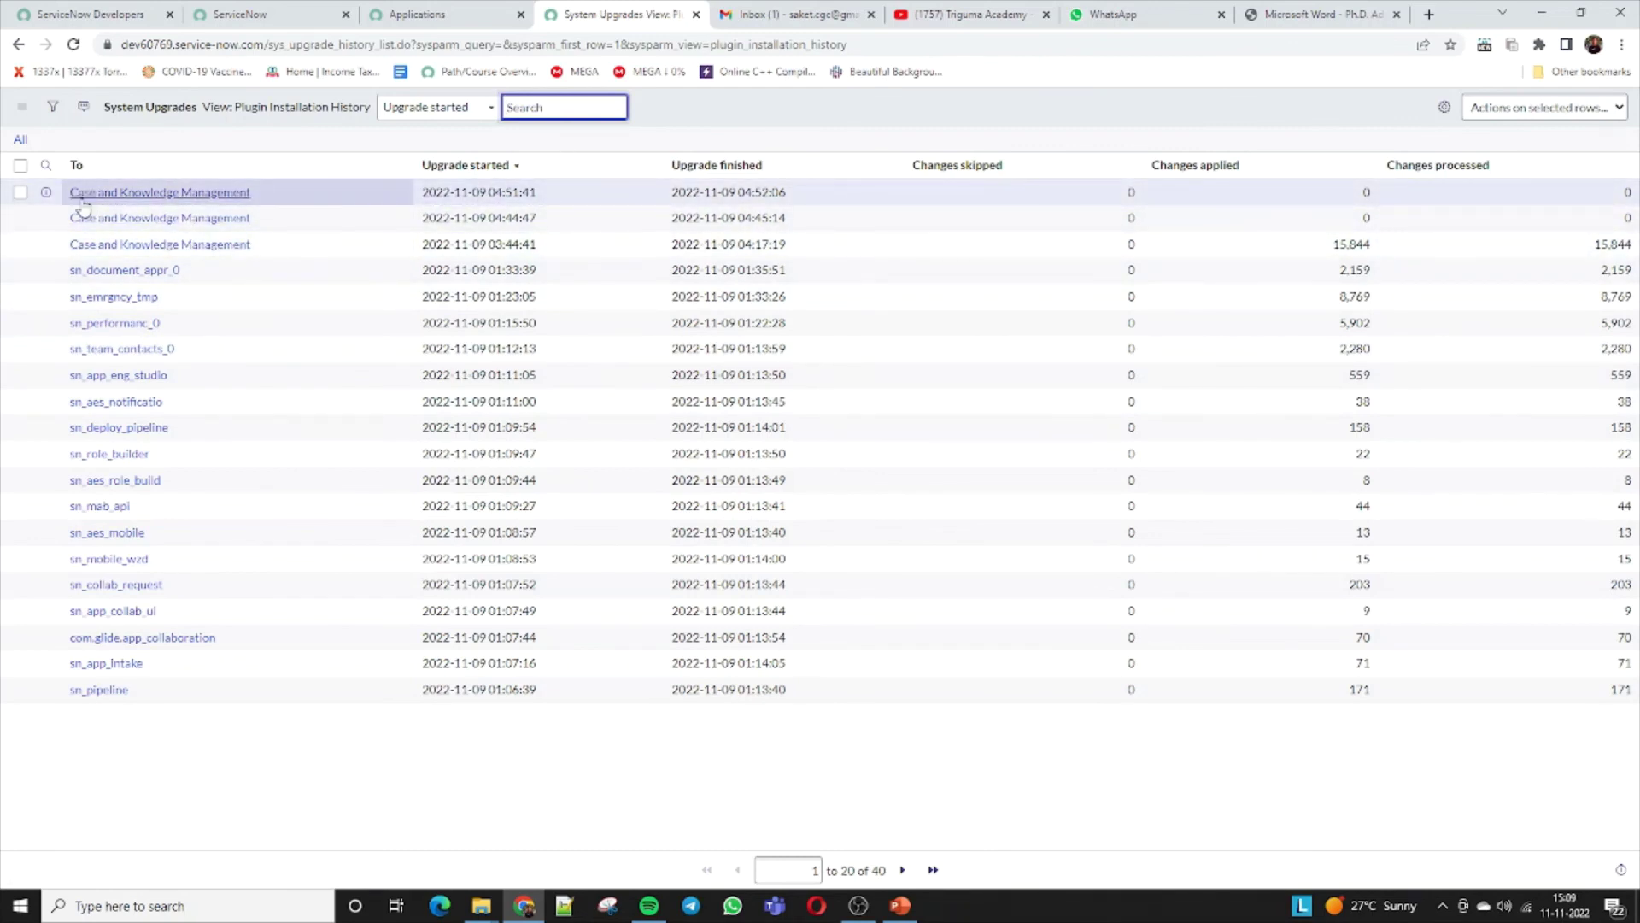
left_click_drag(290, 194, 70, 198)
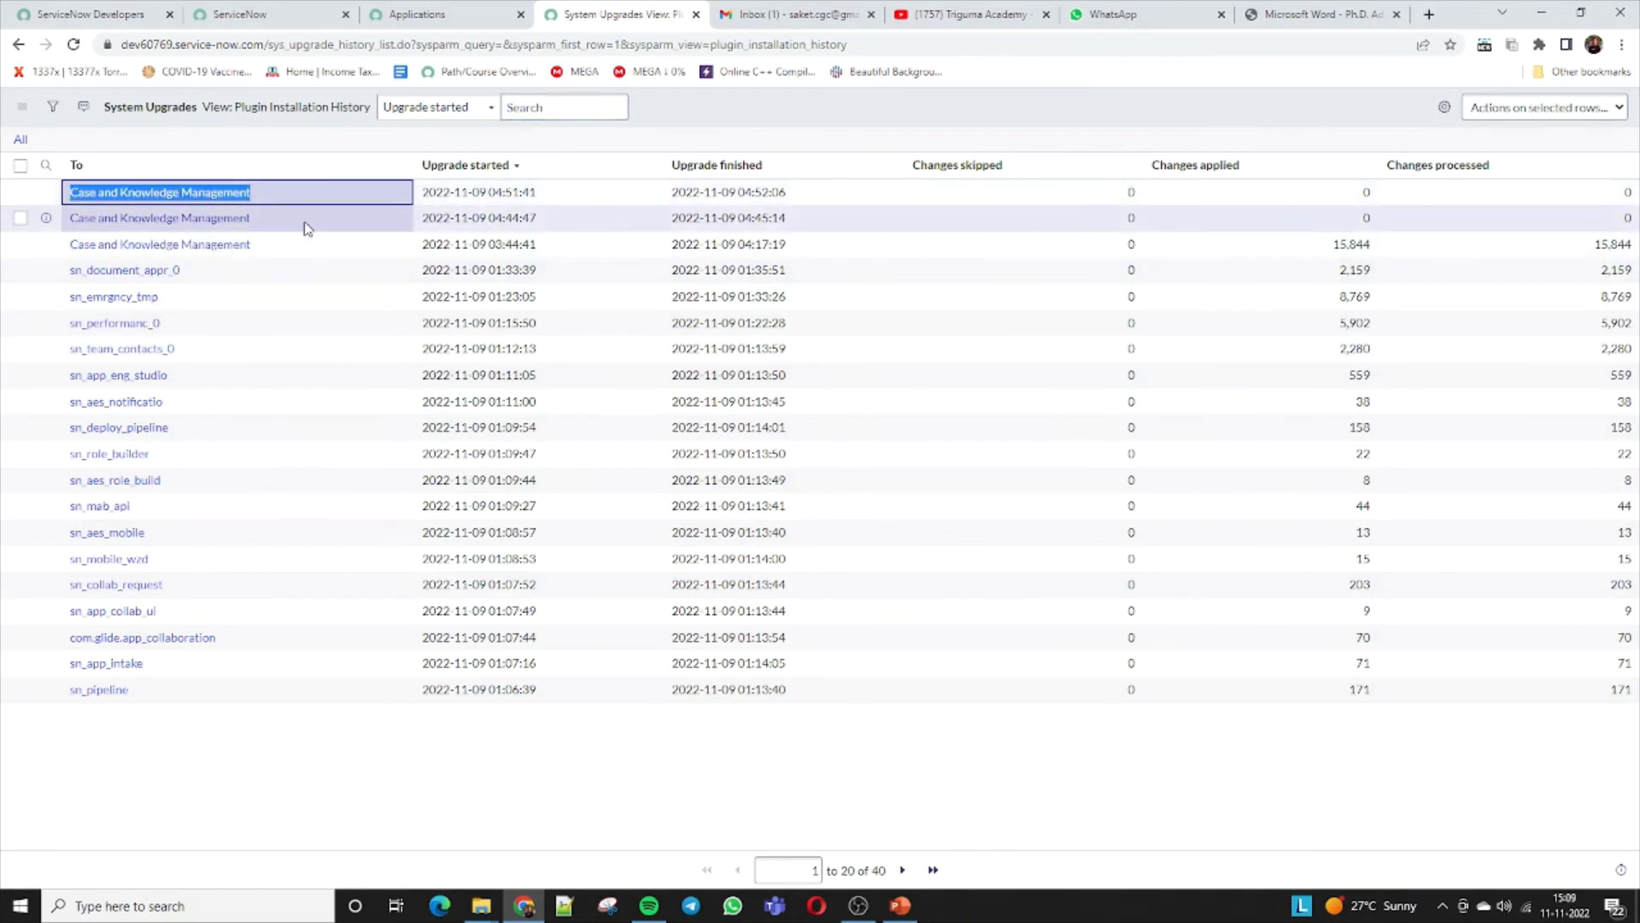
left_click_drag(285, 228, 130, 219)
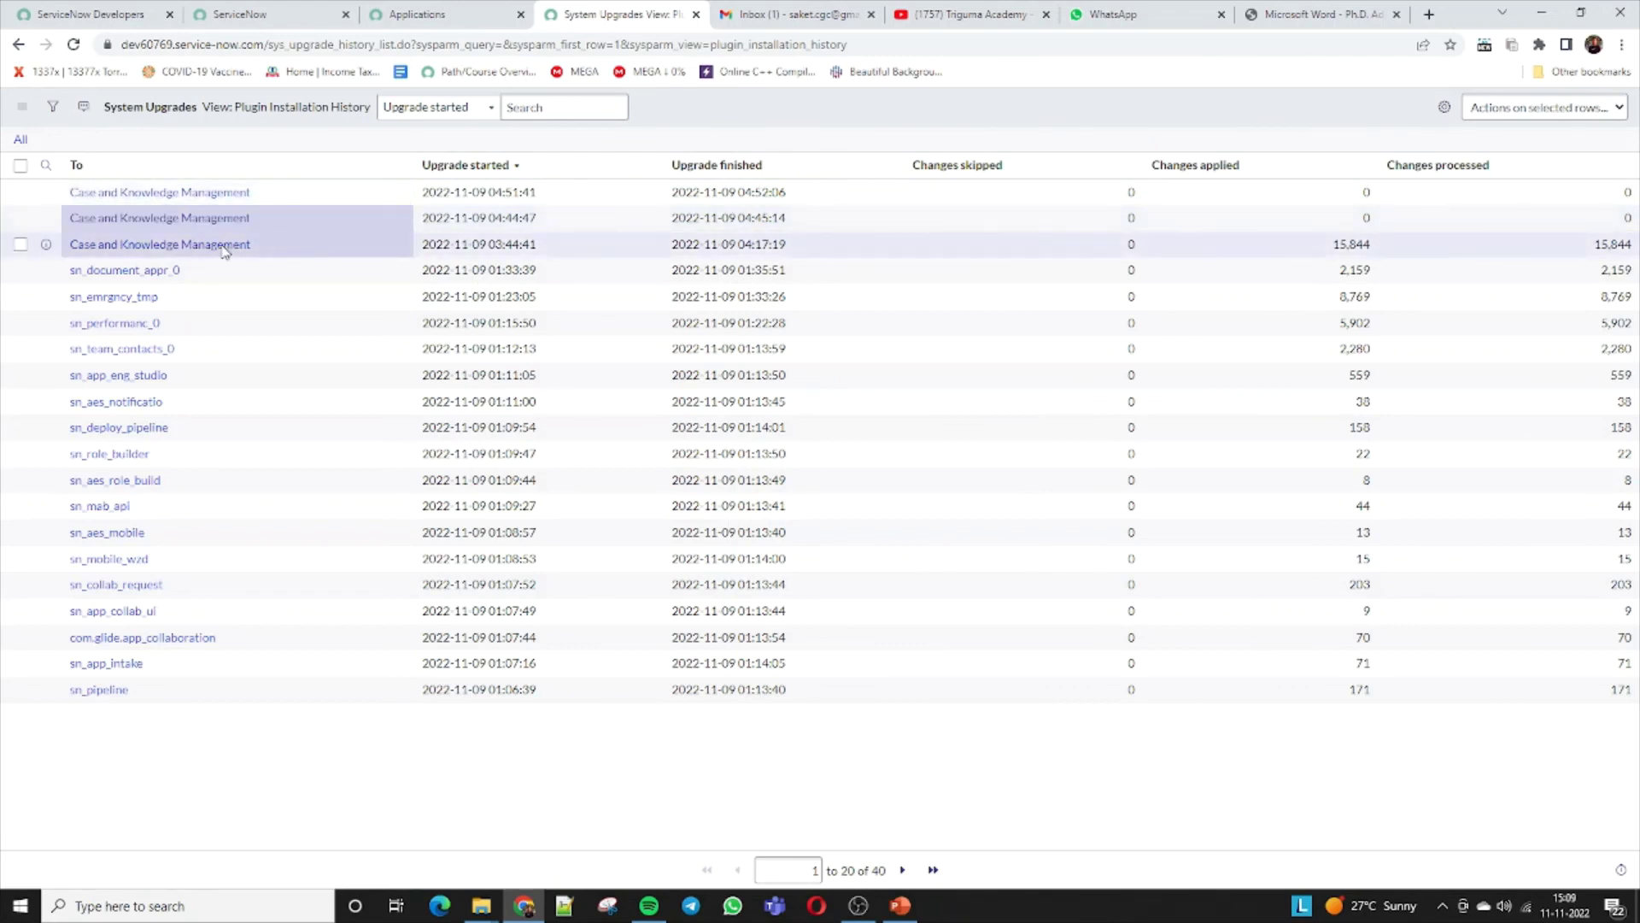
left_click_drag(253, 245, 68, 245)
left_click_drag(234, 275, 69, 270)
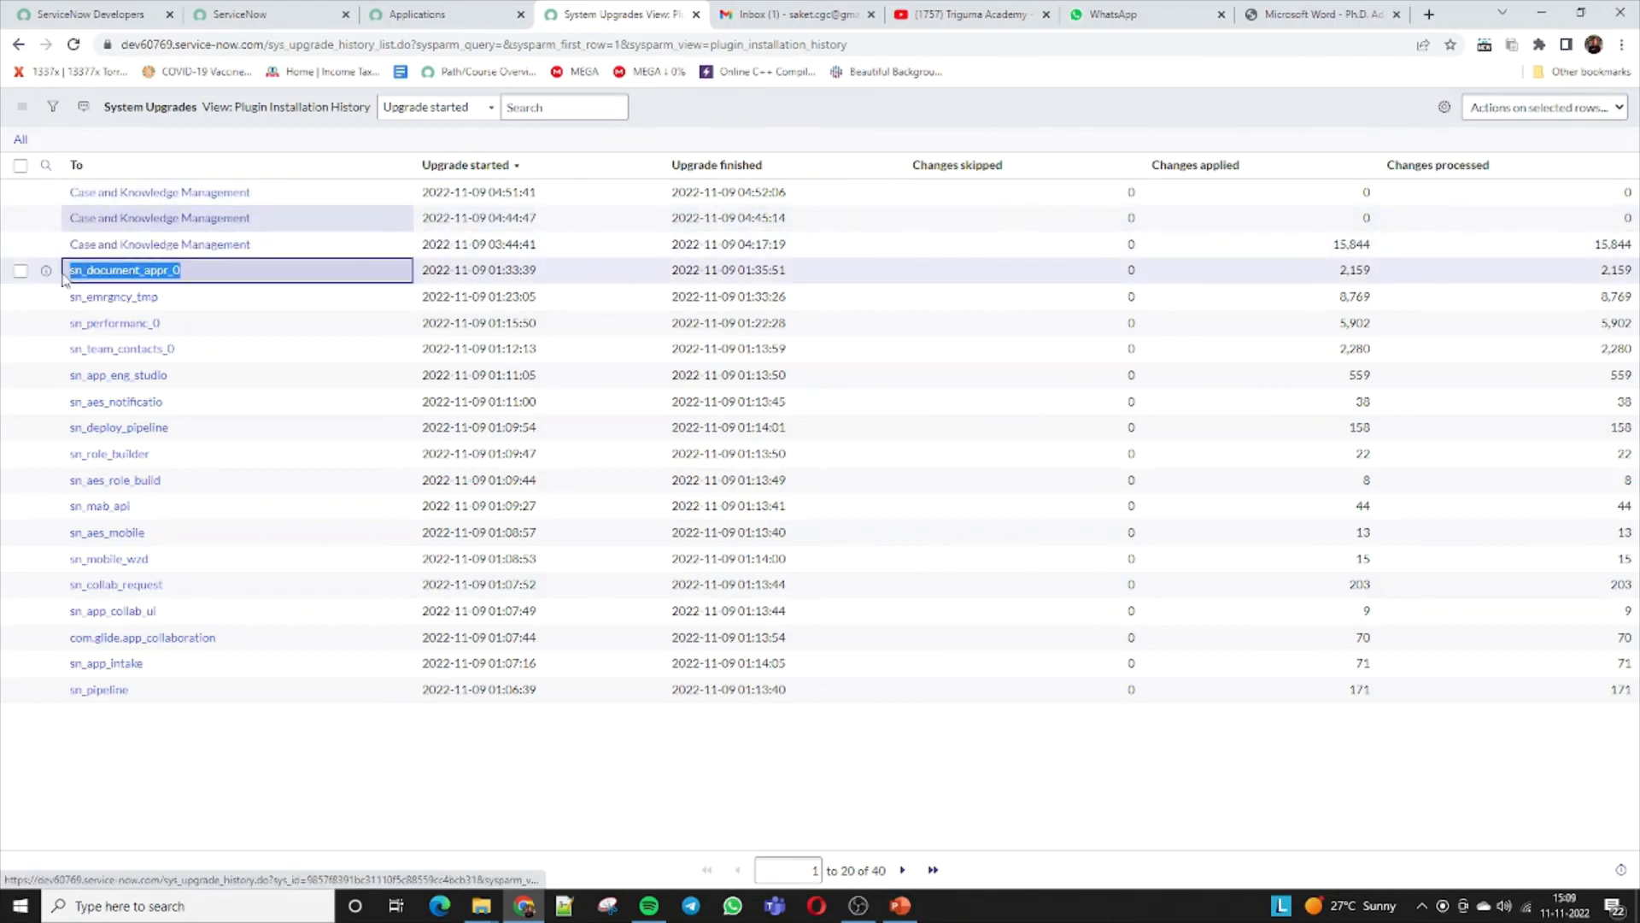
Examine the sn_emrgncy_tmp, sn_performanc_0 and sn_team_contacts_0 entries in the plugin installation history
left_click_drag(178, 299, 53, 301)
left_click_drag(203, 324, 68, 323)
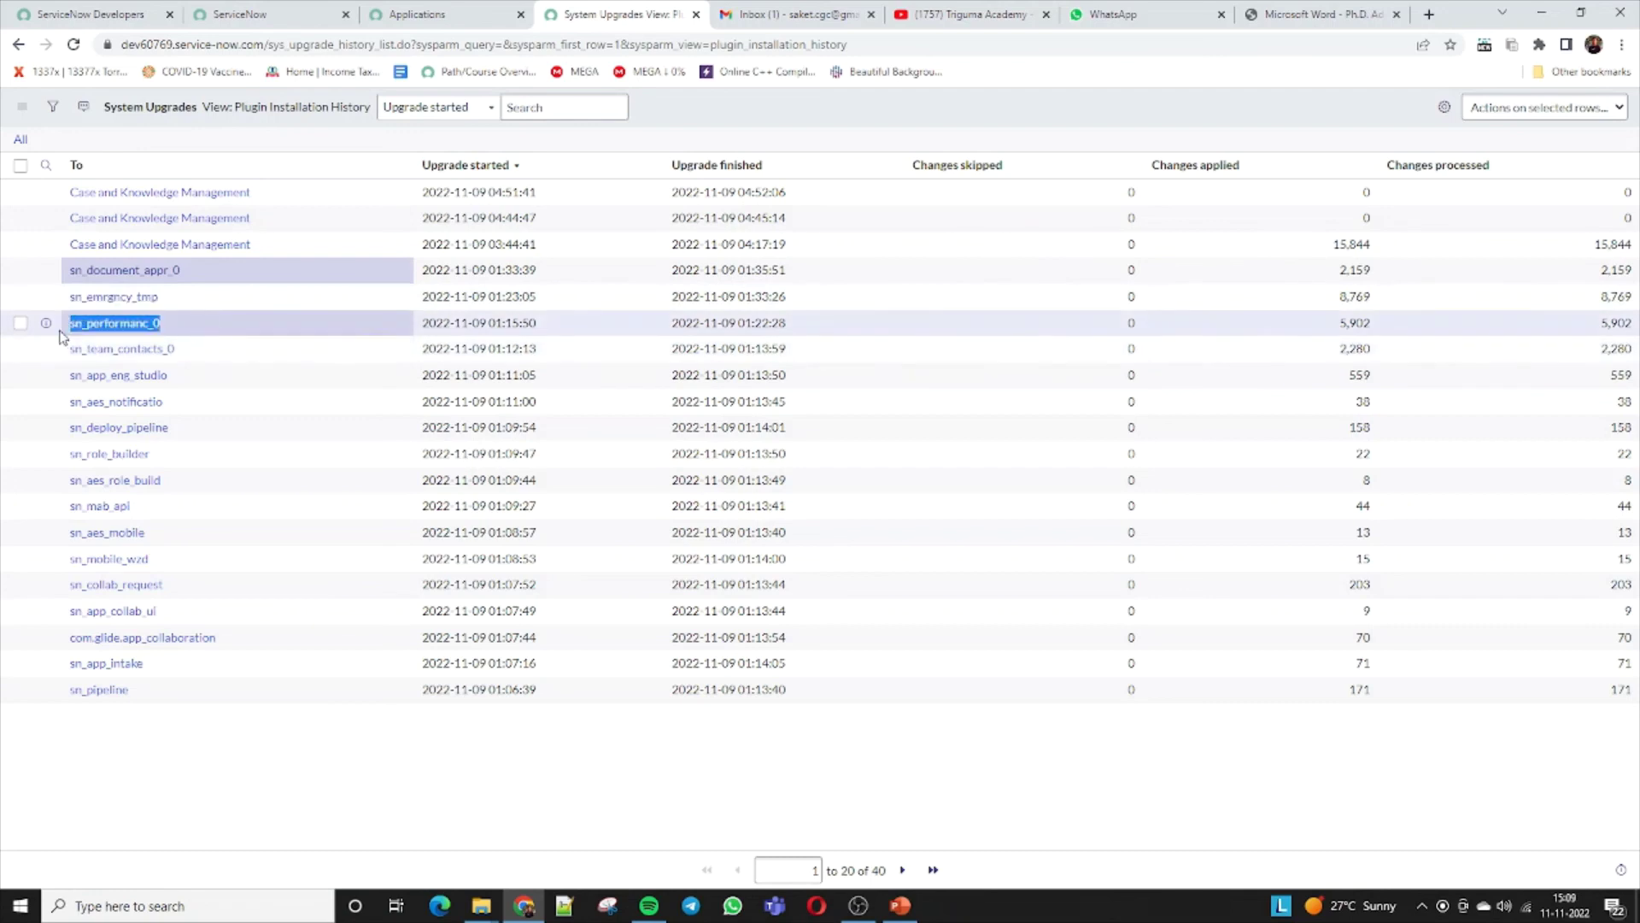
left_click_drag(205, 350, 69, 349)
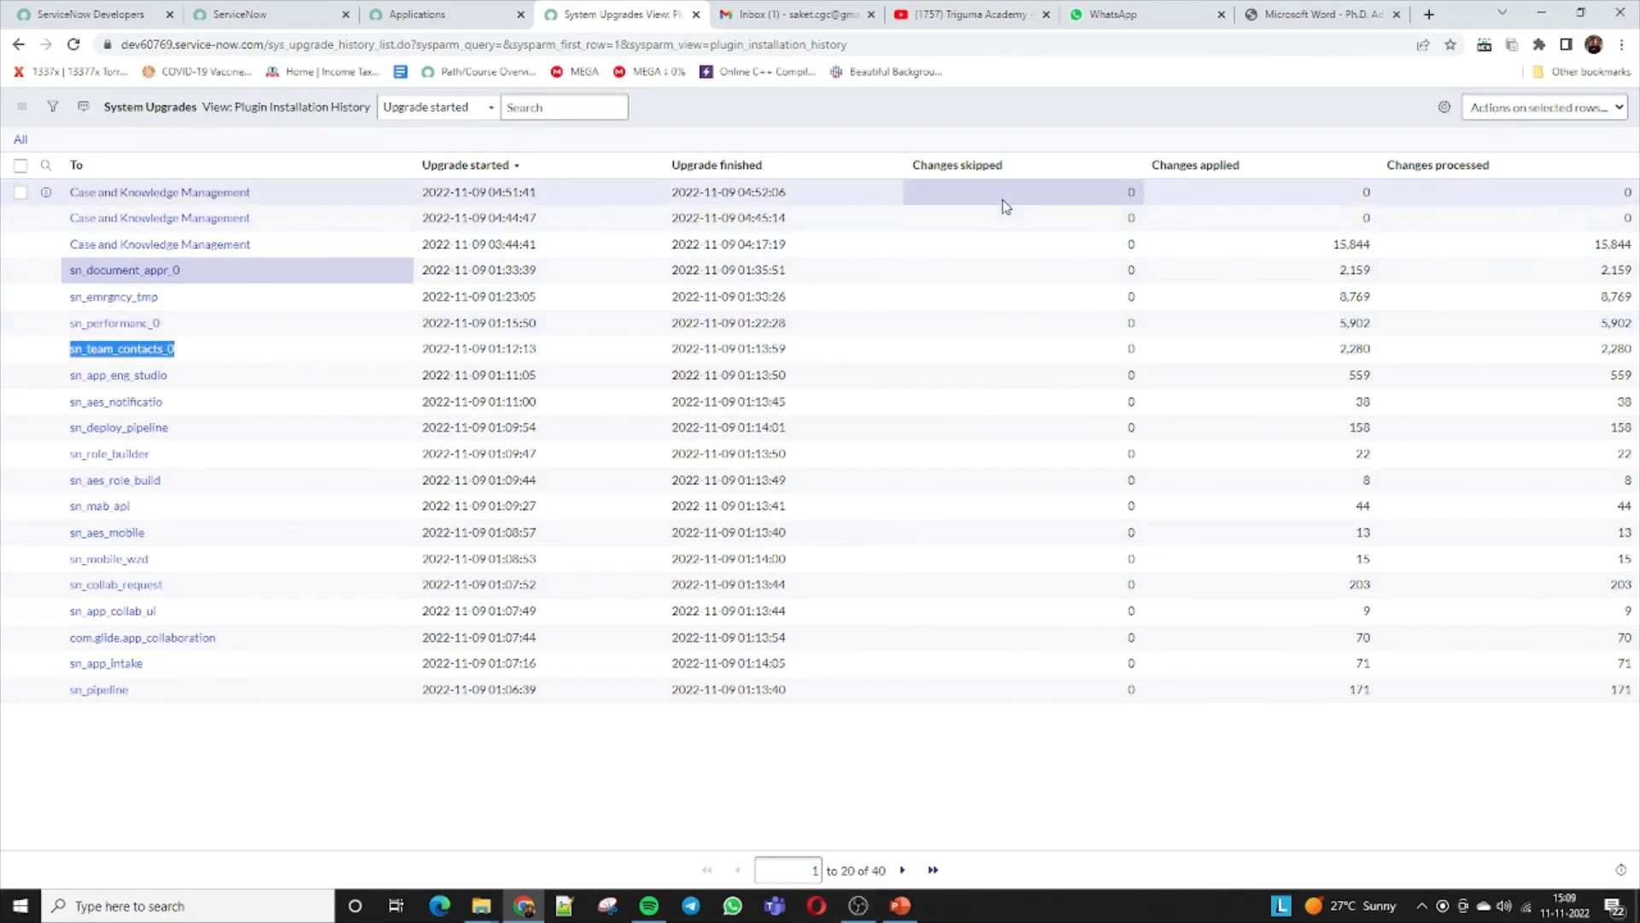
Return to the Human Resource search results, review the install dialog for Case and Knowledge Management, and close it without installing
left_click(422, 24)
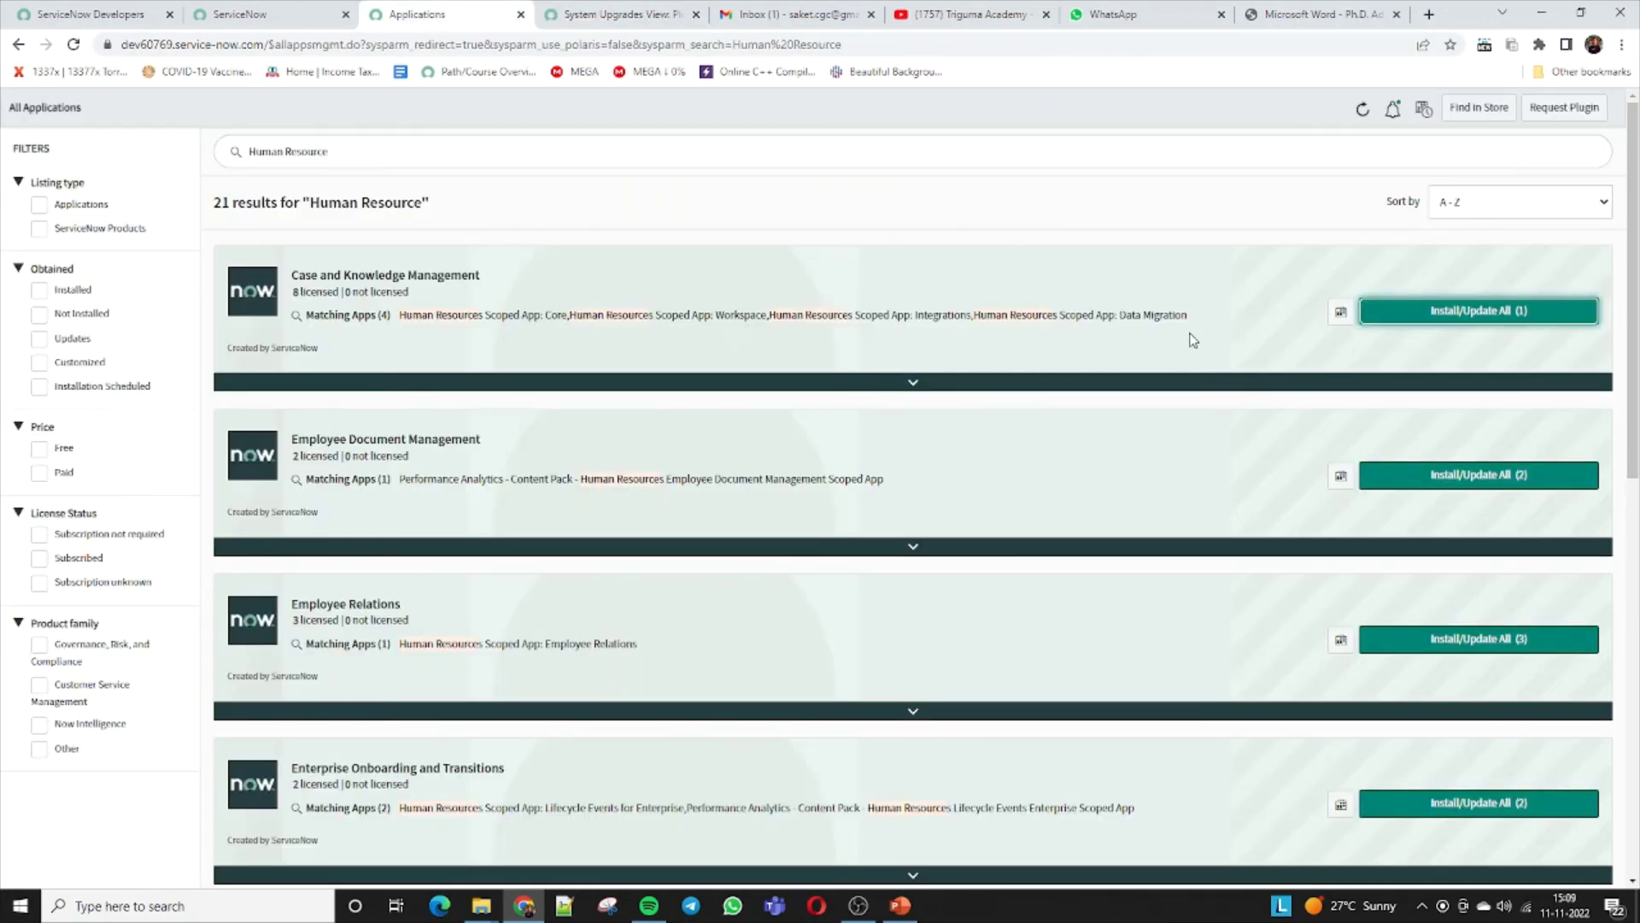
left_click(293, 275)
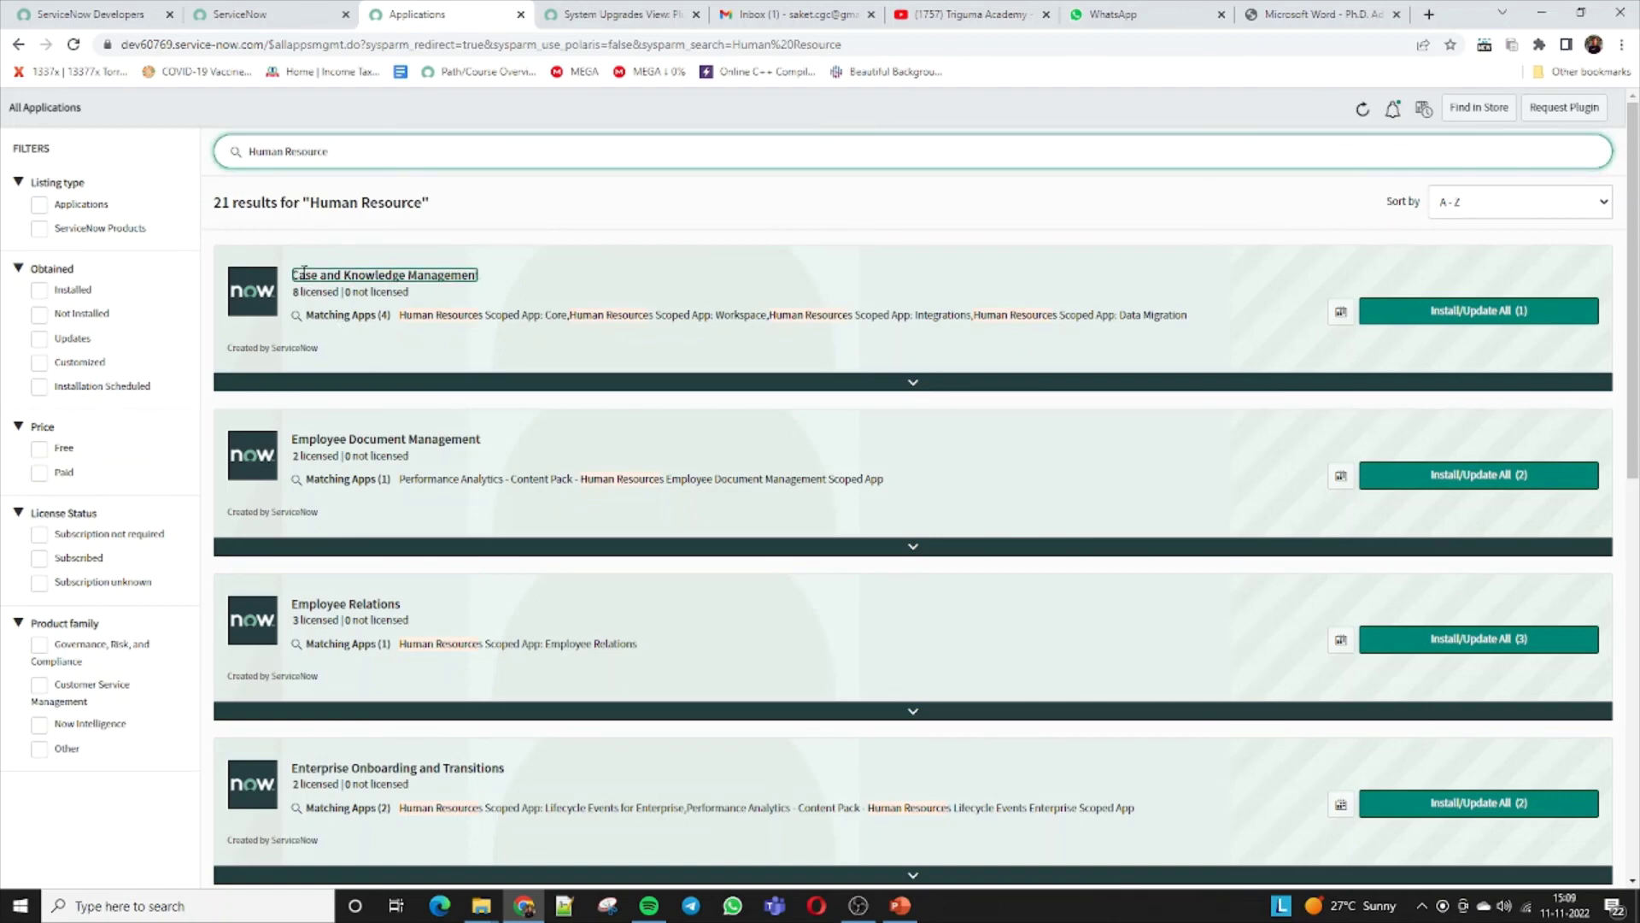
left_click(1464, 311)
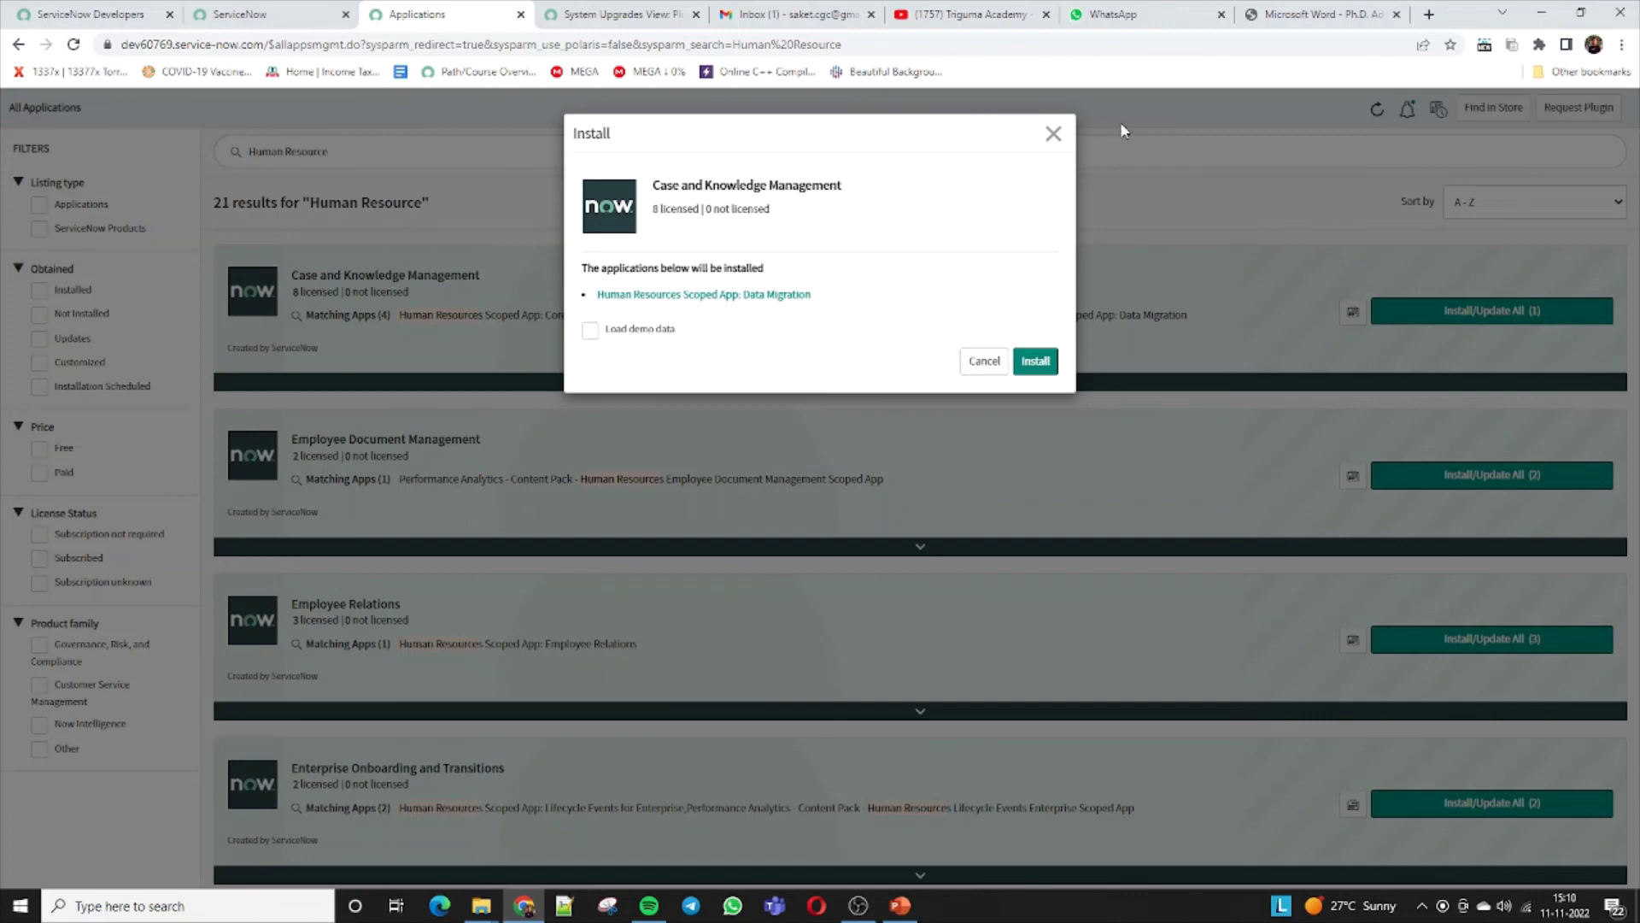
left_click(1056, 136)
Return to the ServiceNow home page and replace the navigator filter with "HR"
left_click(248, 13)
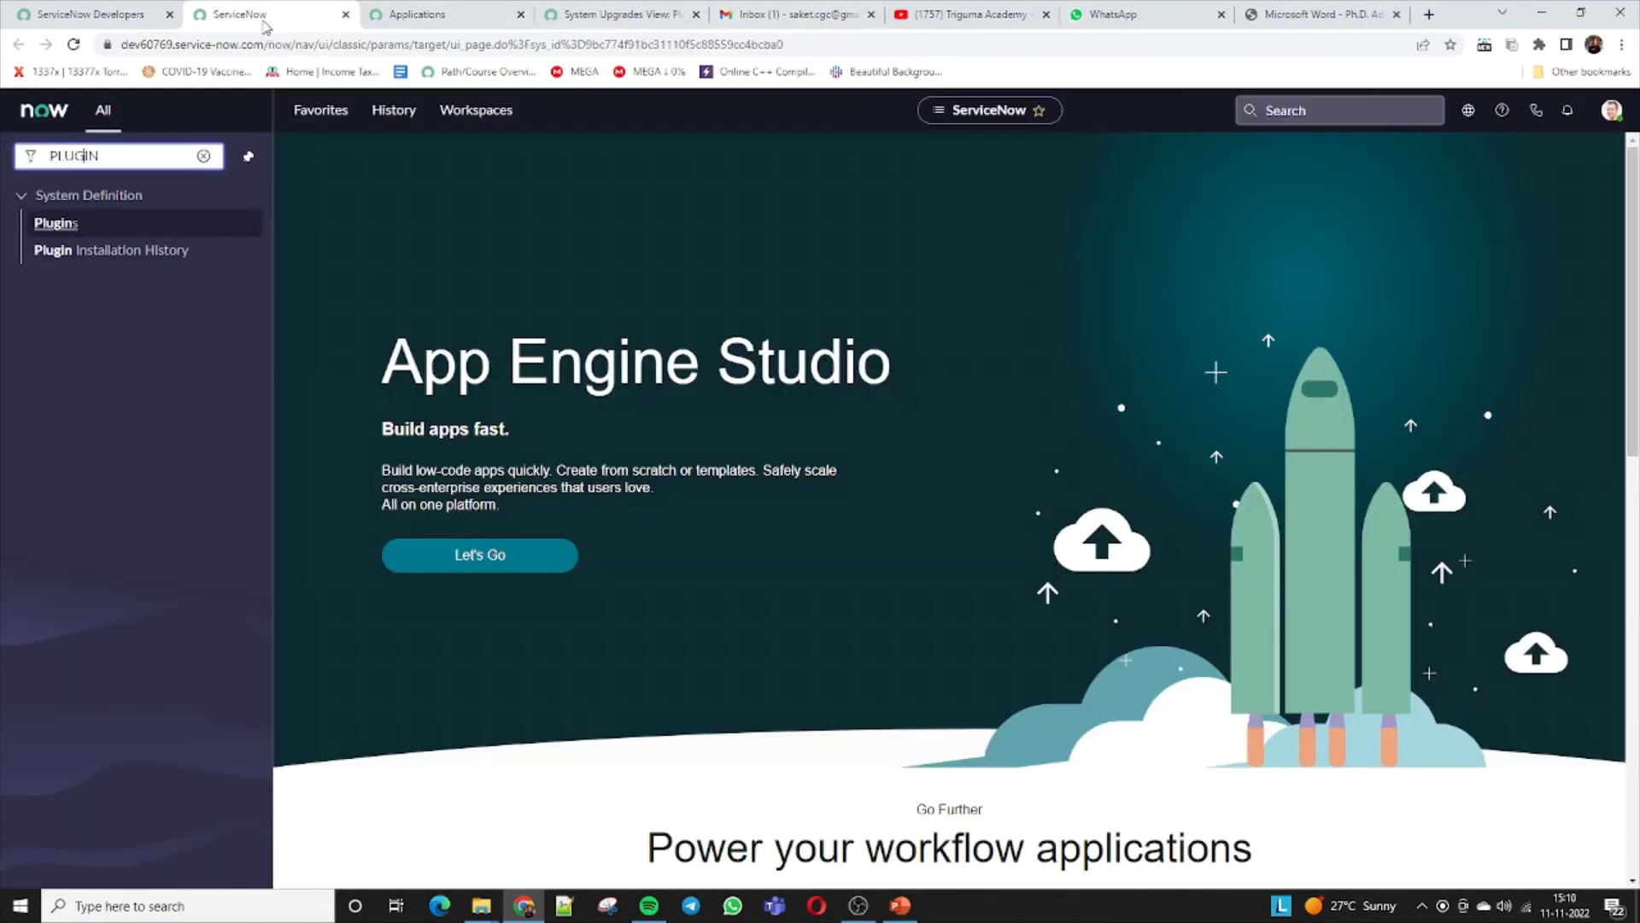
left_click(204, 156)
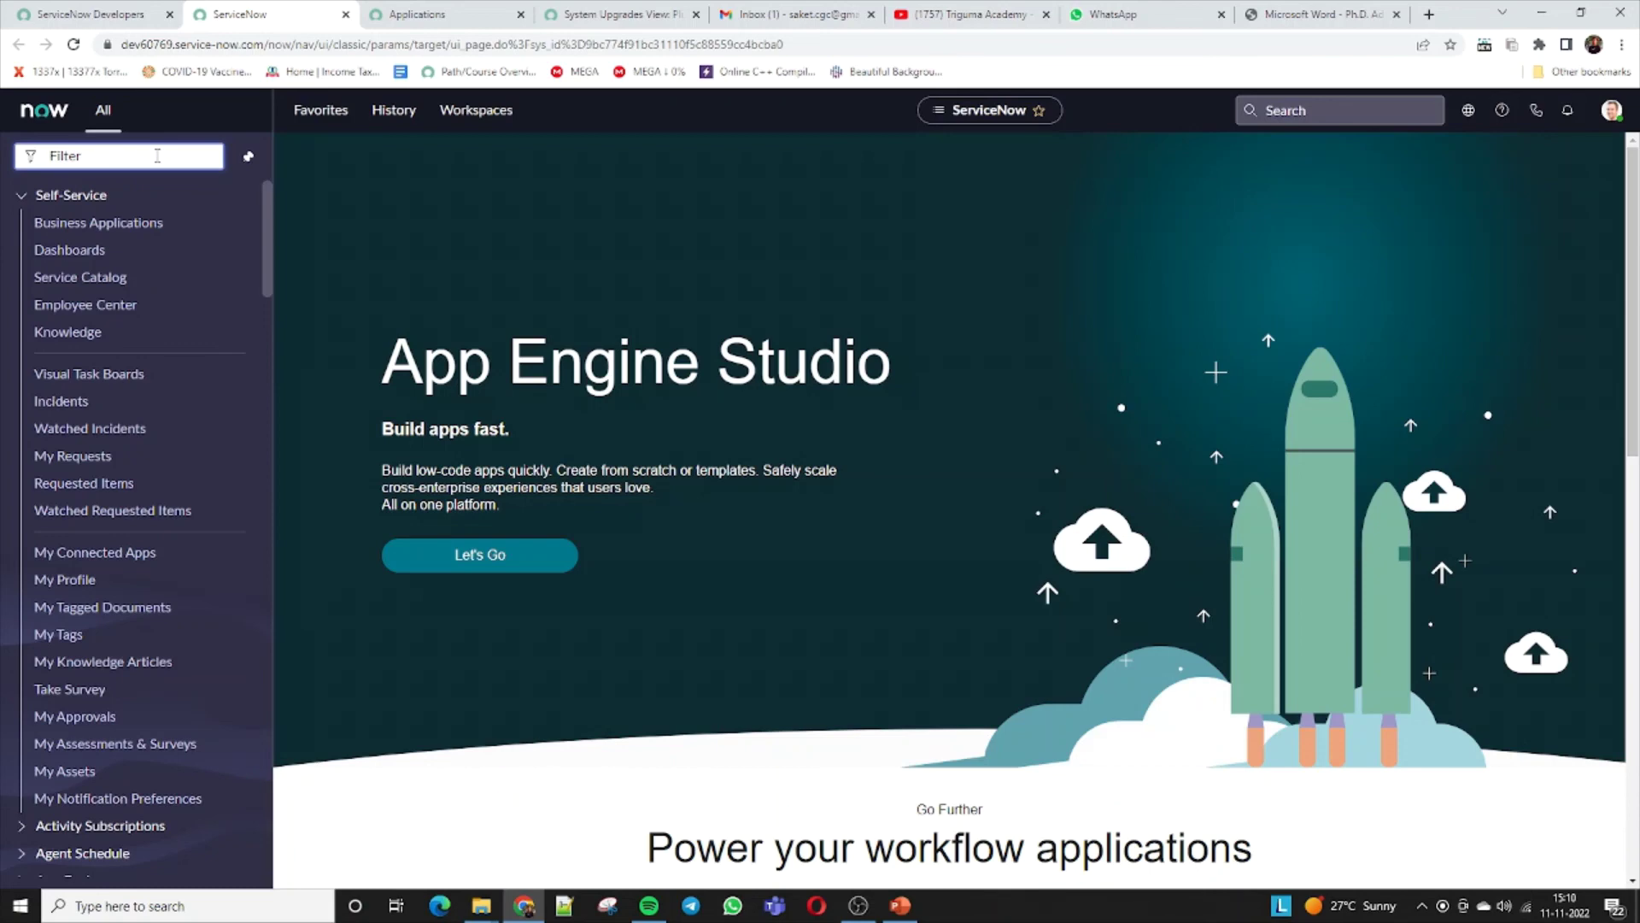
type("HR")
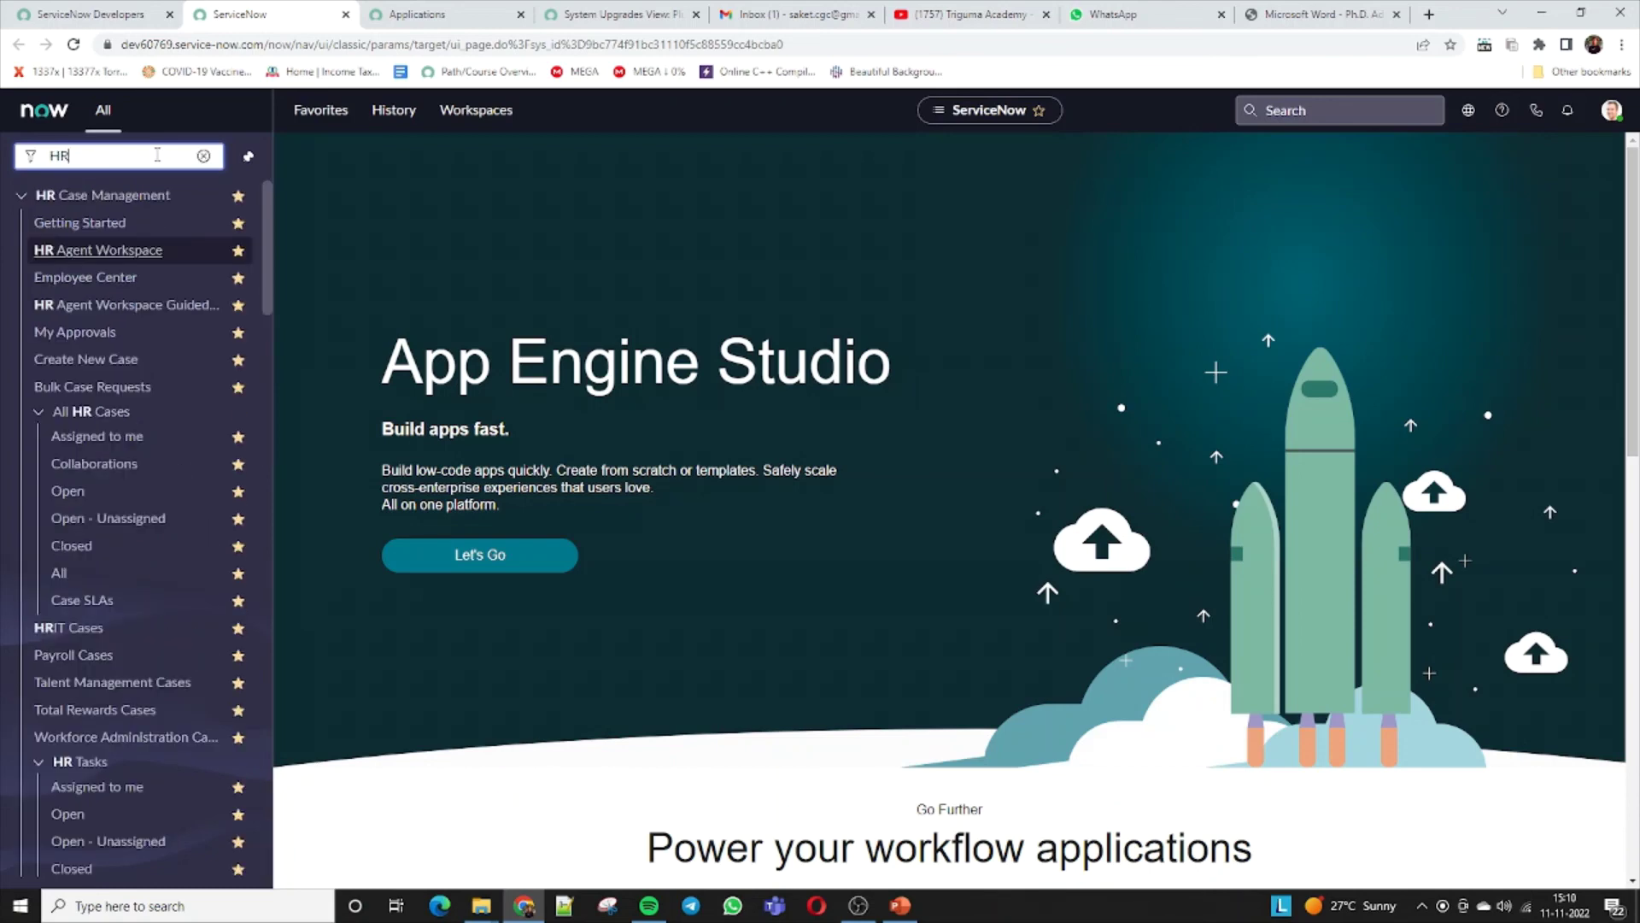
Collapse the HR Case Management, HR Profile, HR Integrations, HR Administration, HR Dashboards & Reports and Performance Analytics groups in the navigator
left_click(23, 197)
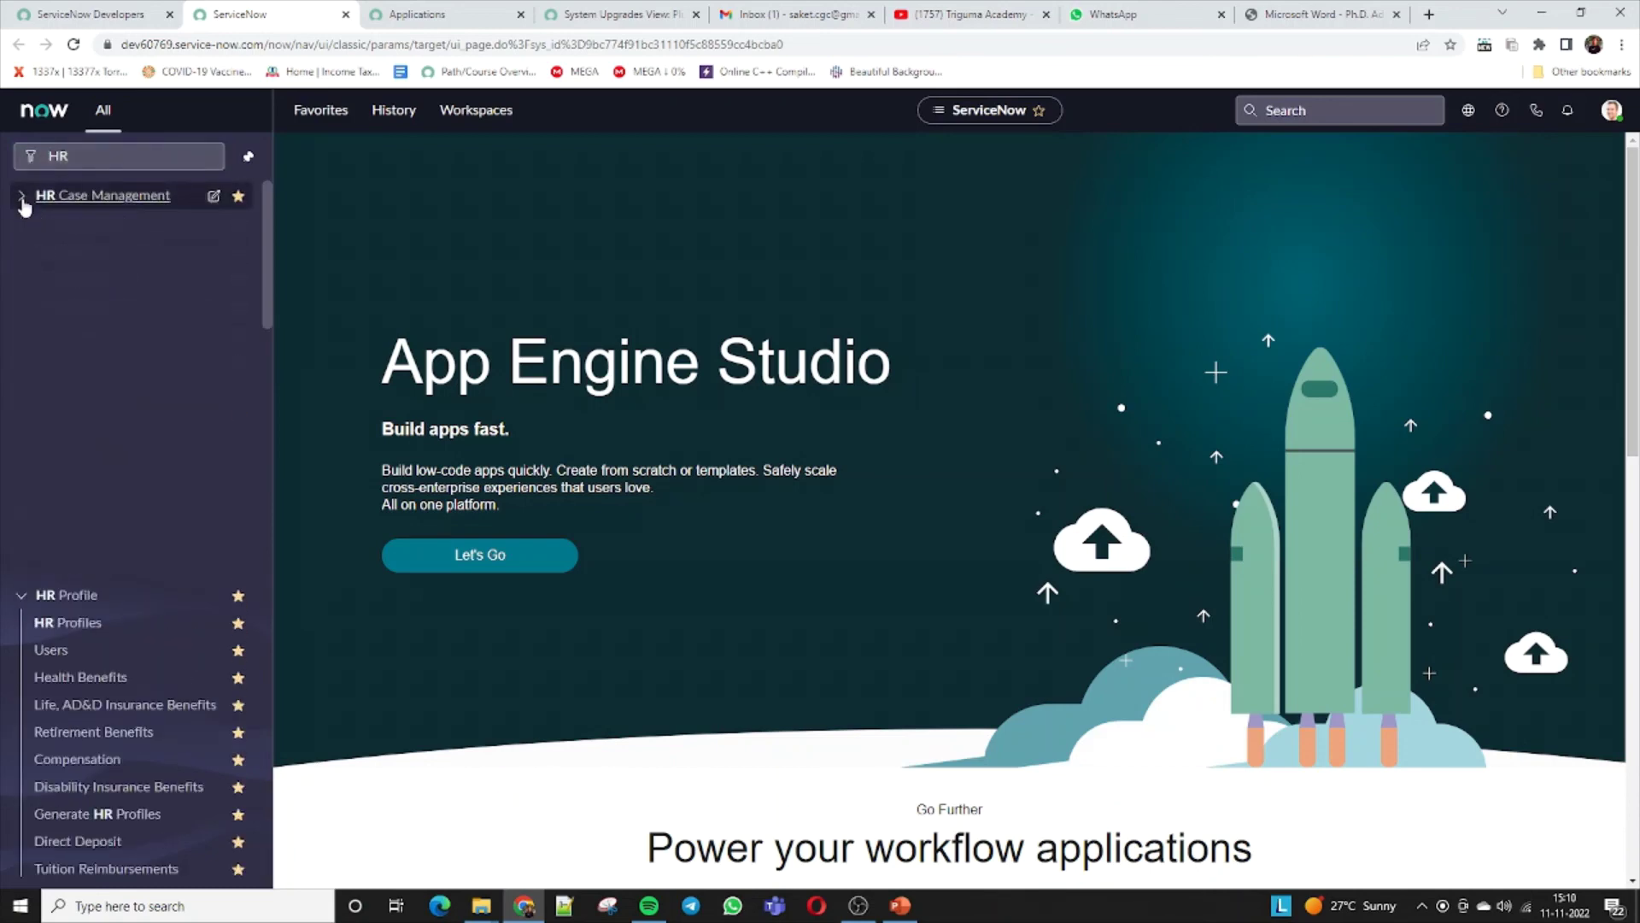
left_click(96, 224)
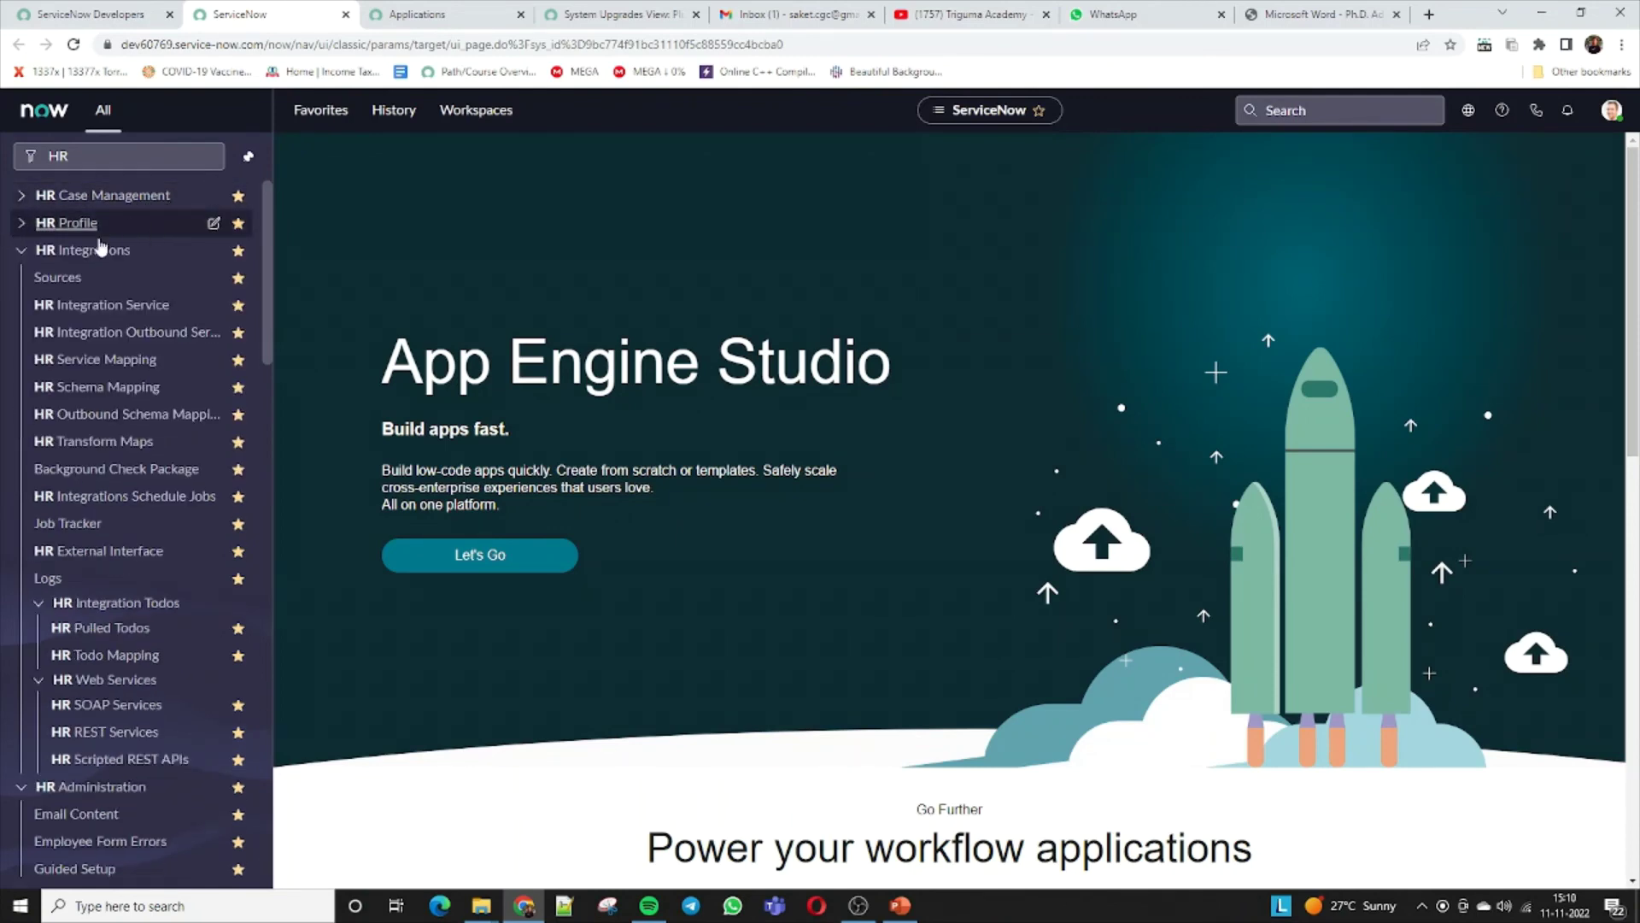
left_click(101, 248)
left_click(134, 282)
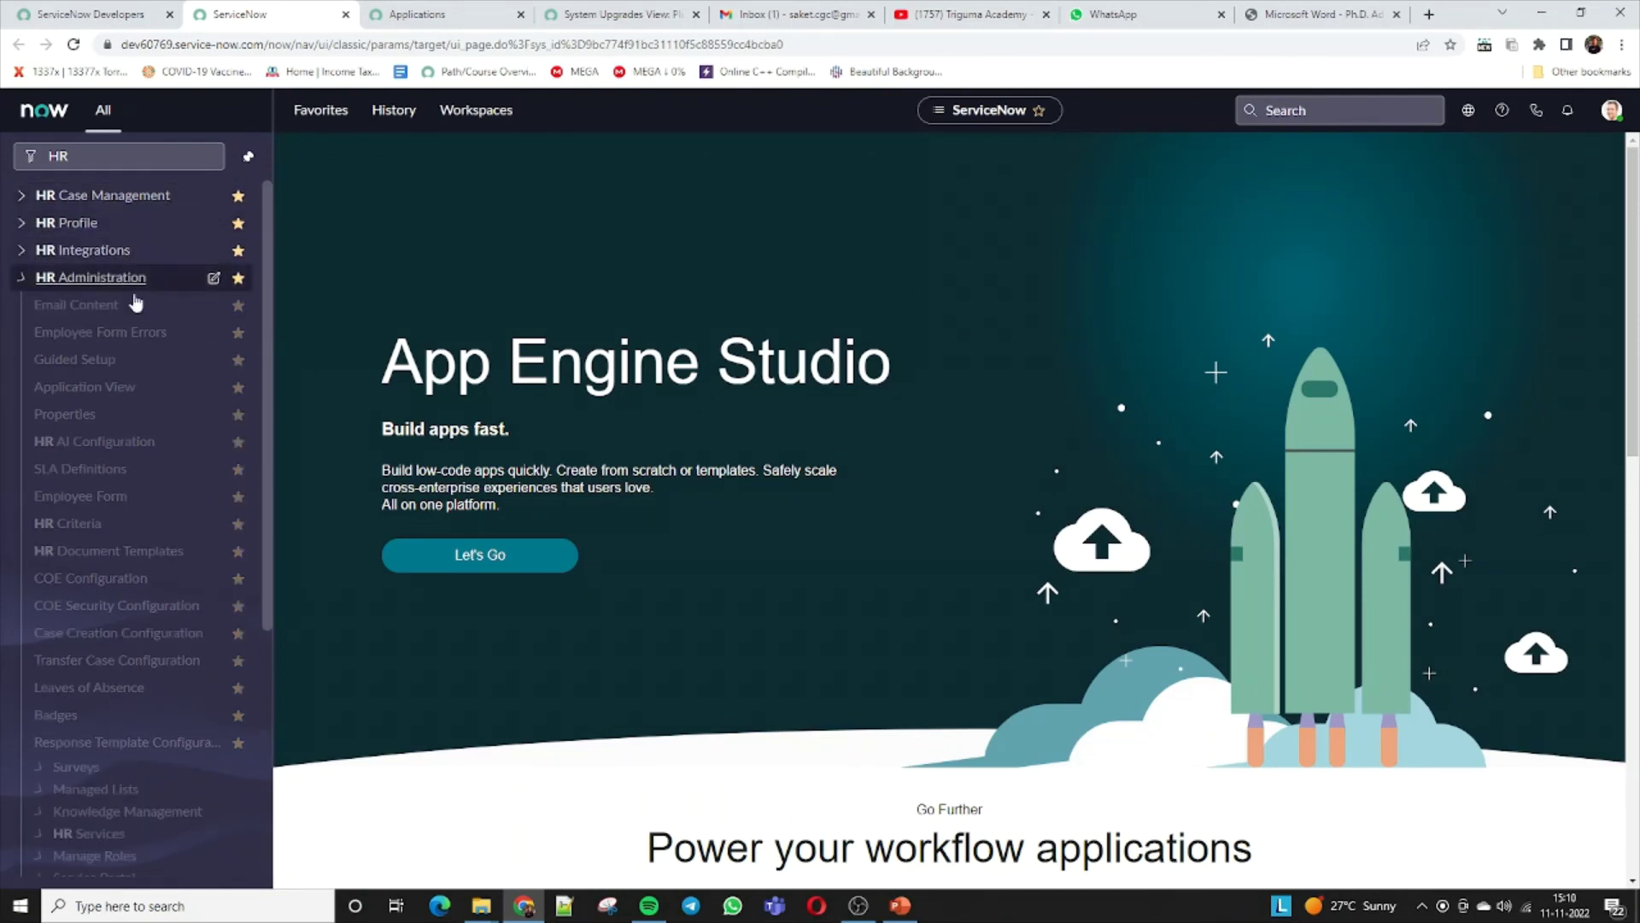
left_click(22, 306)
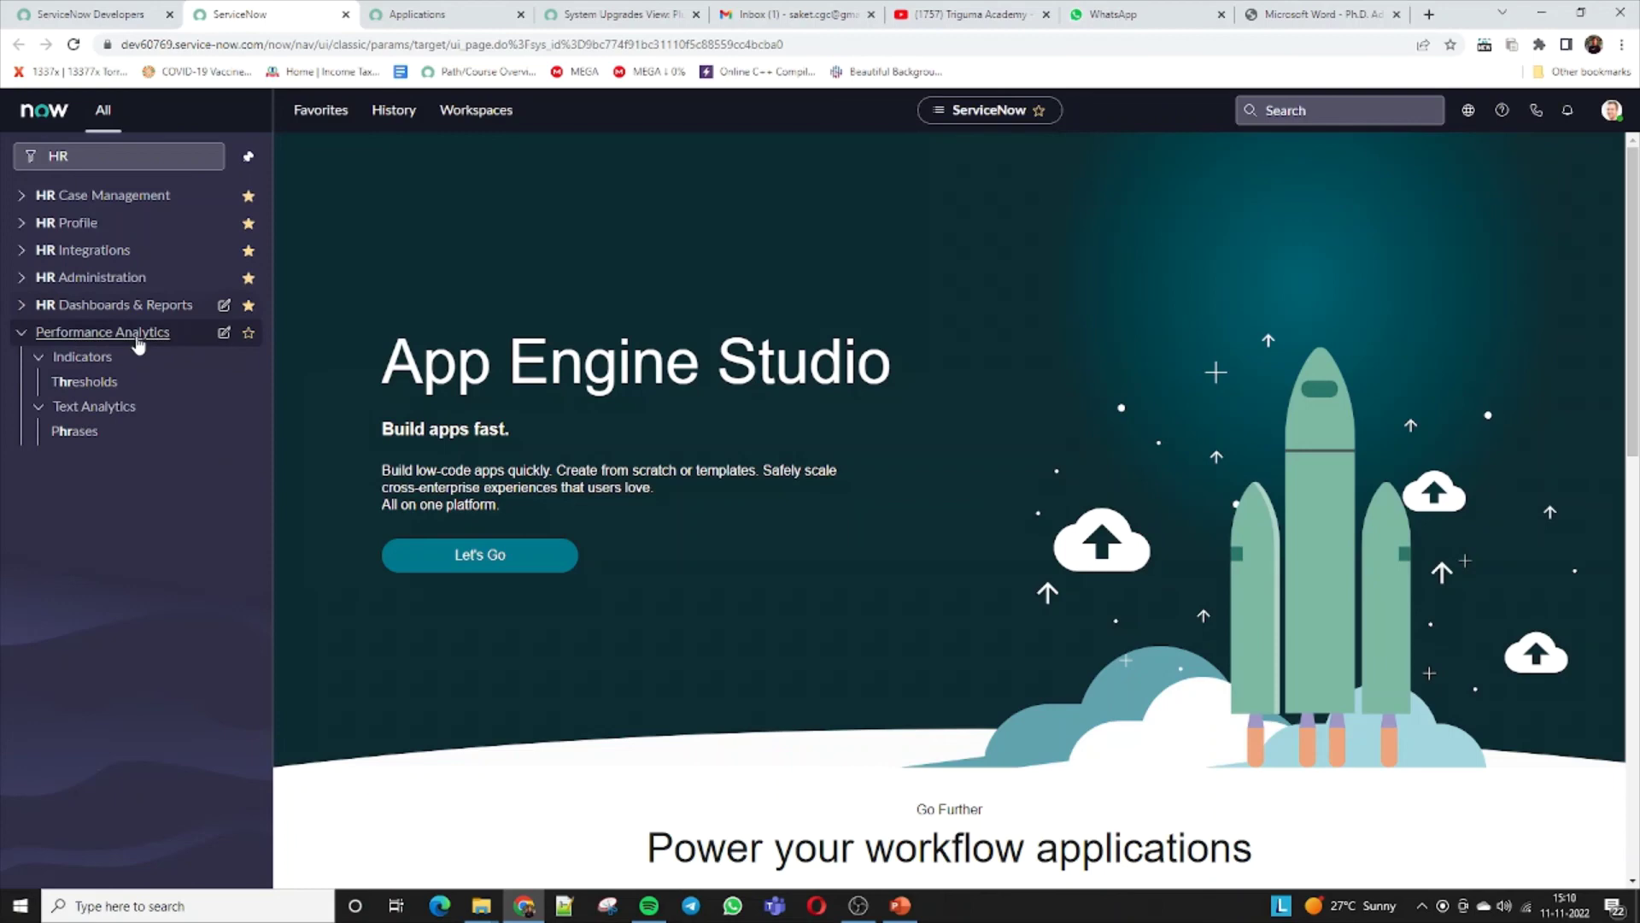
left_click(23, 334)
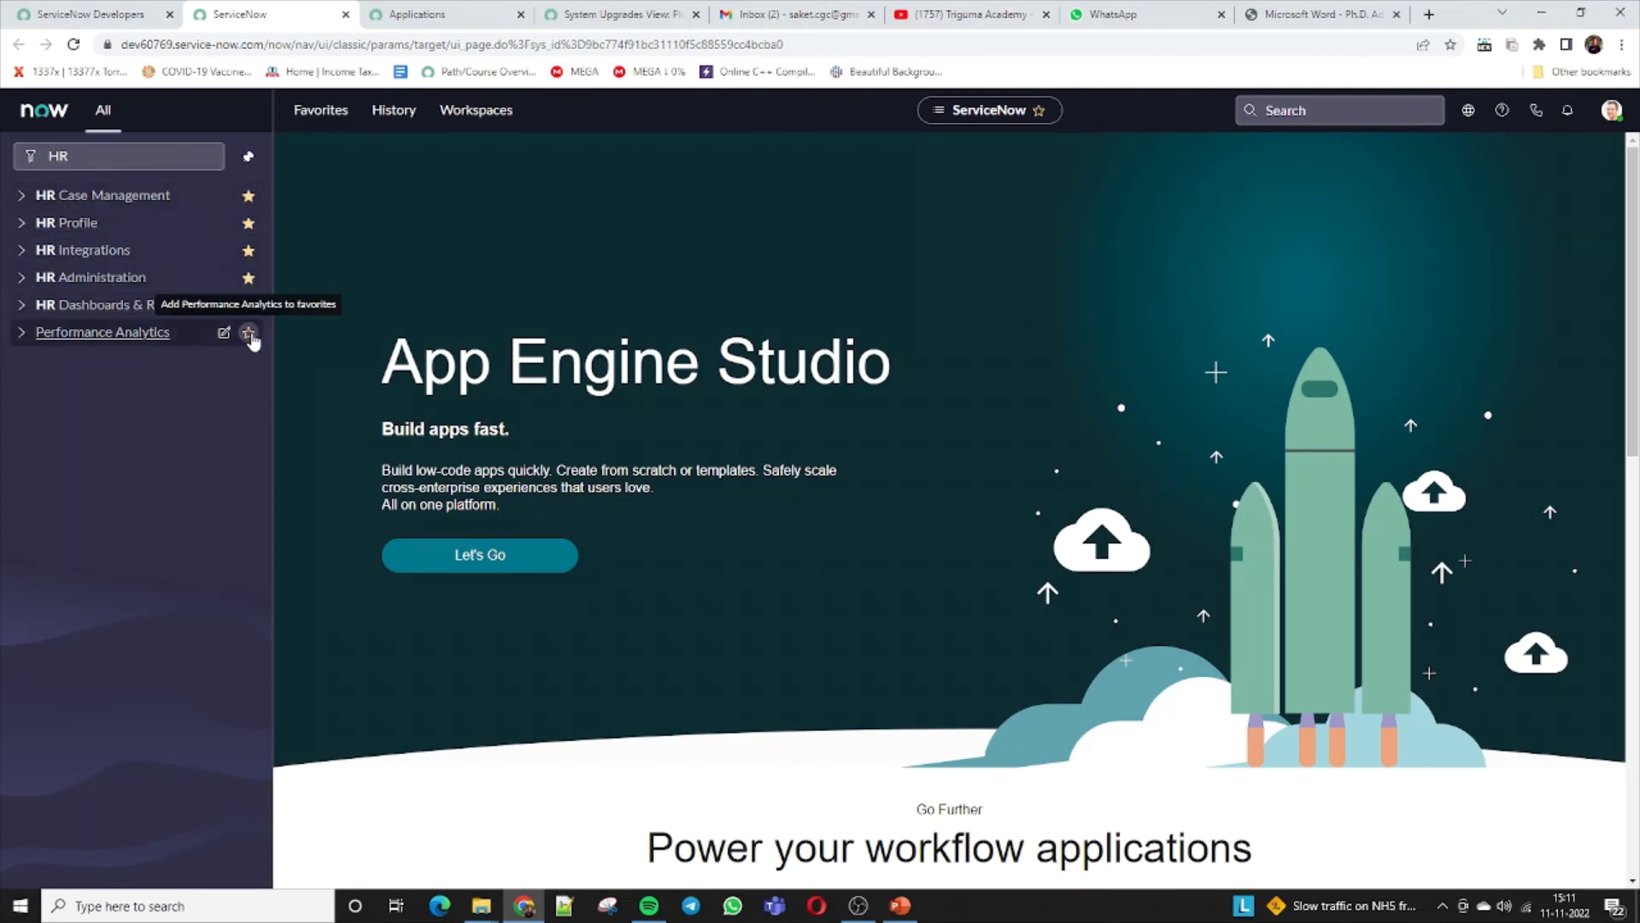
Review the modules under HR Case Management in the Favorites list, collapse the group, and close the list
left_click(329, 115)
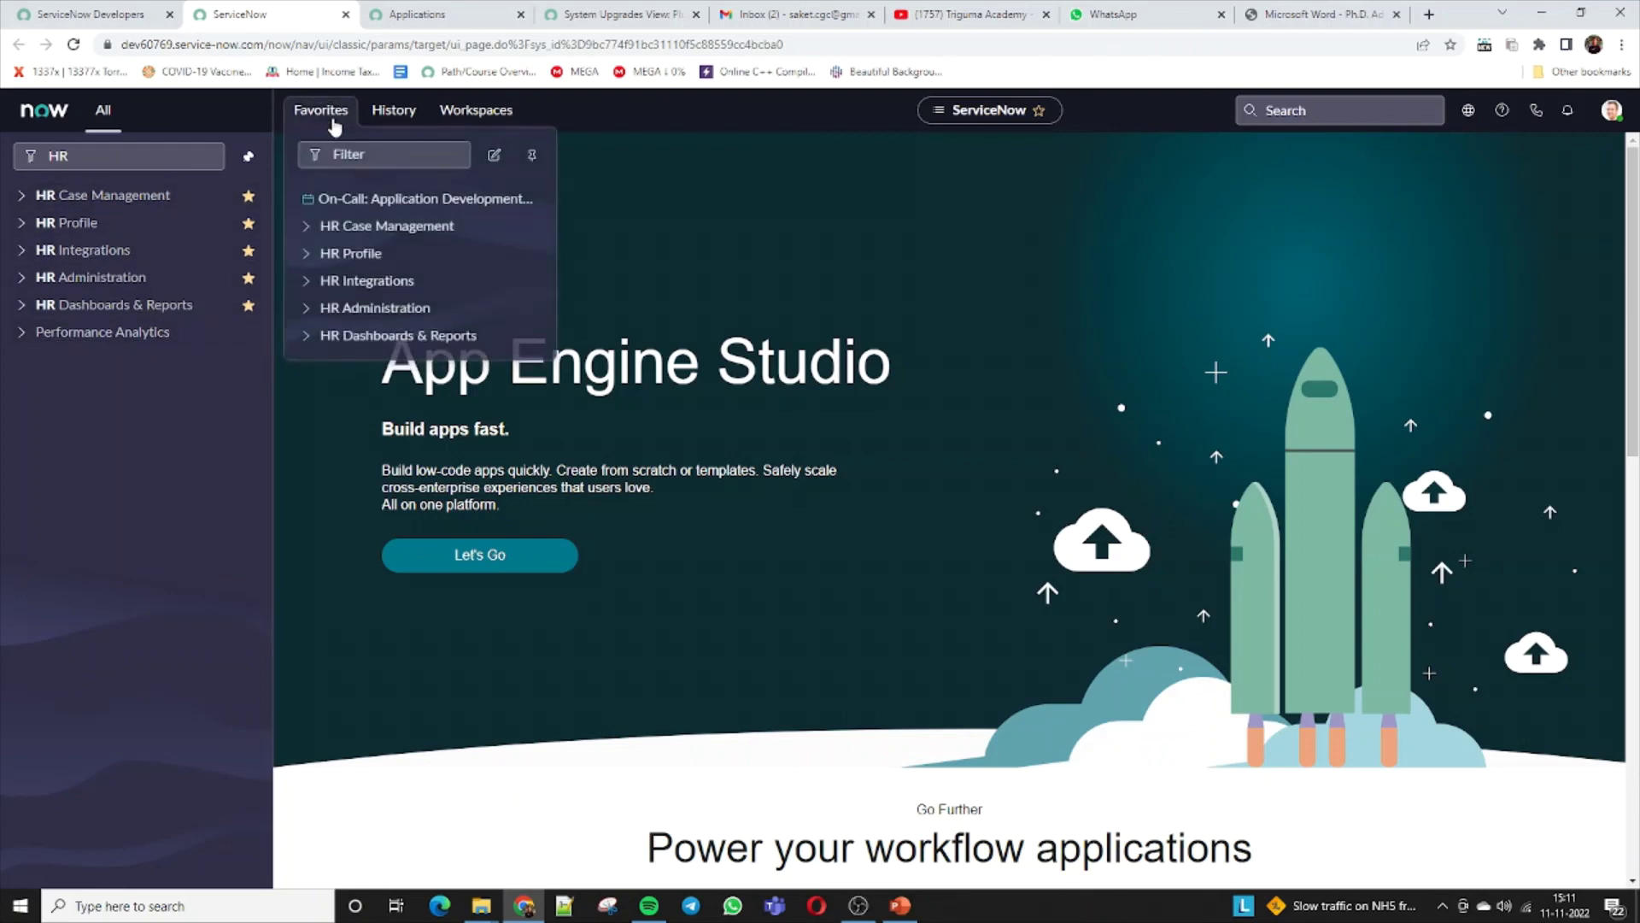
left_click(307, 227)
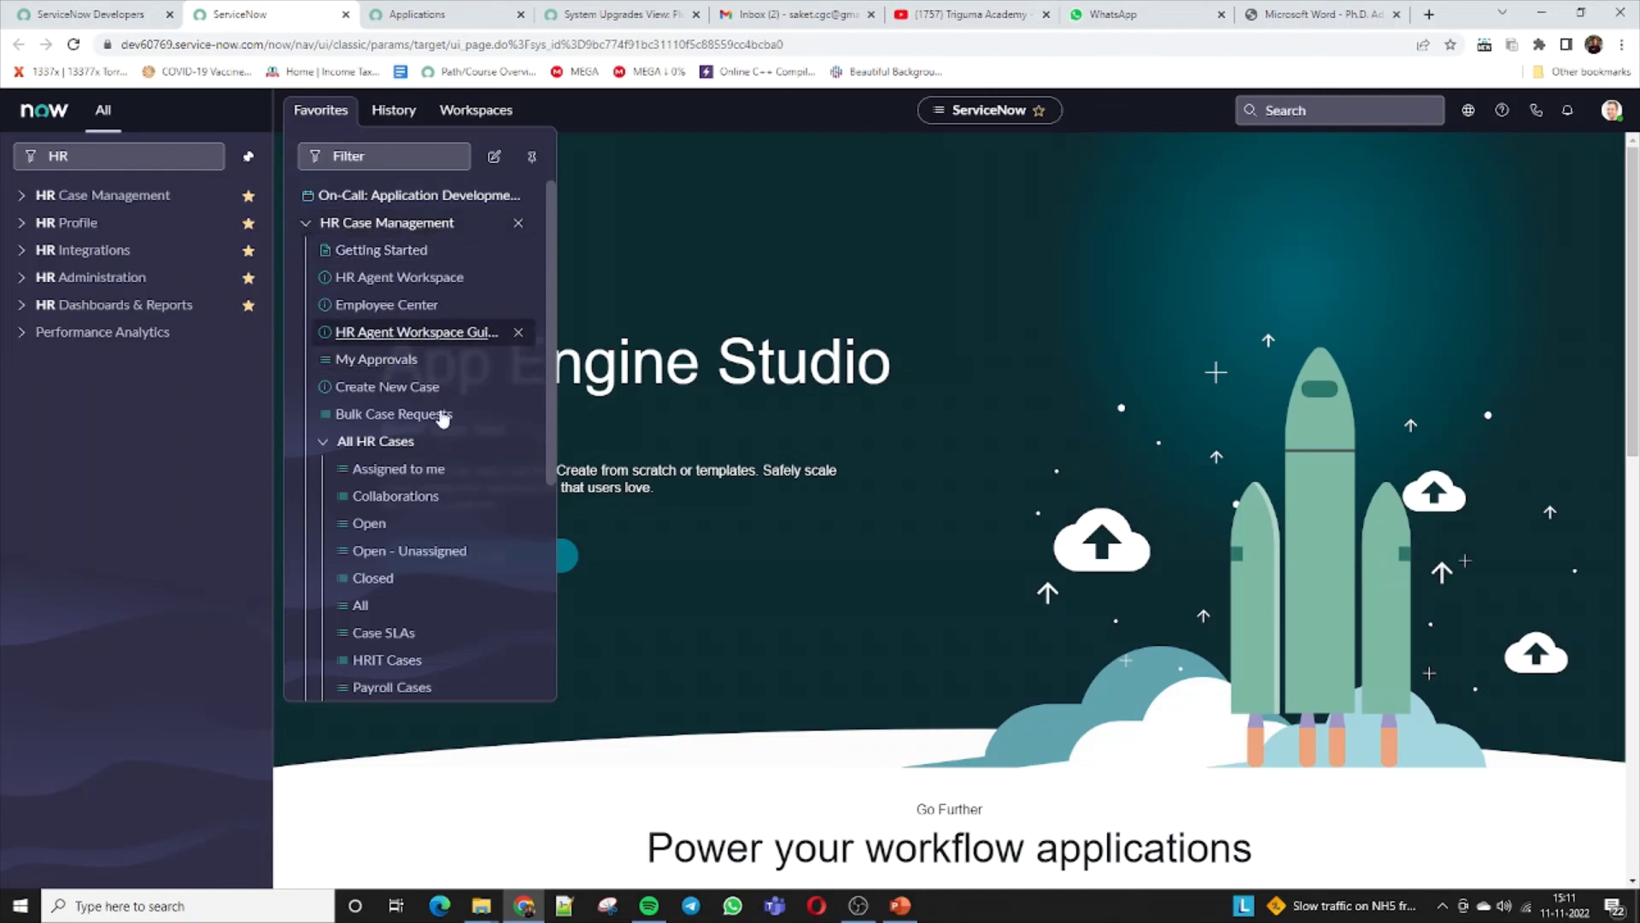
scroll(421, 461, "down", 2)
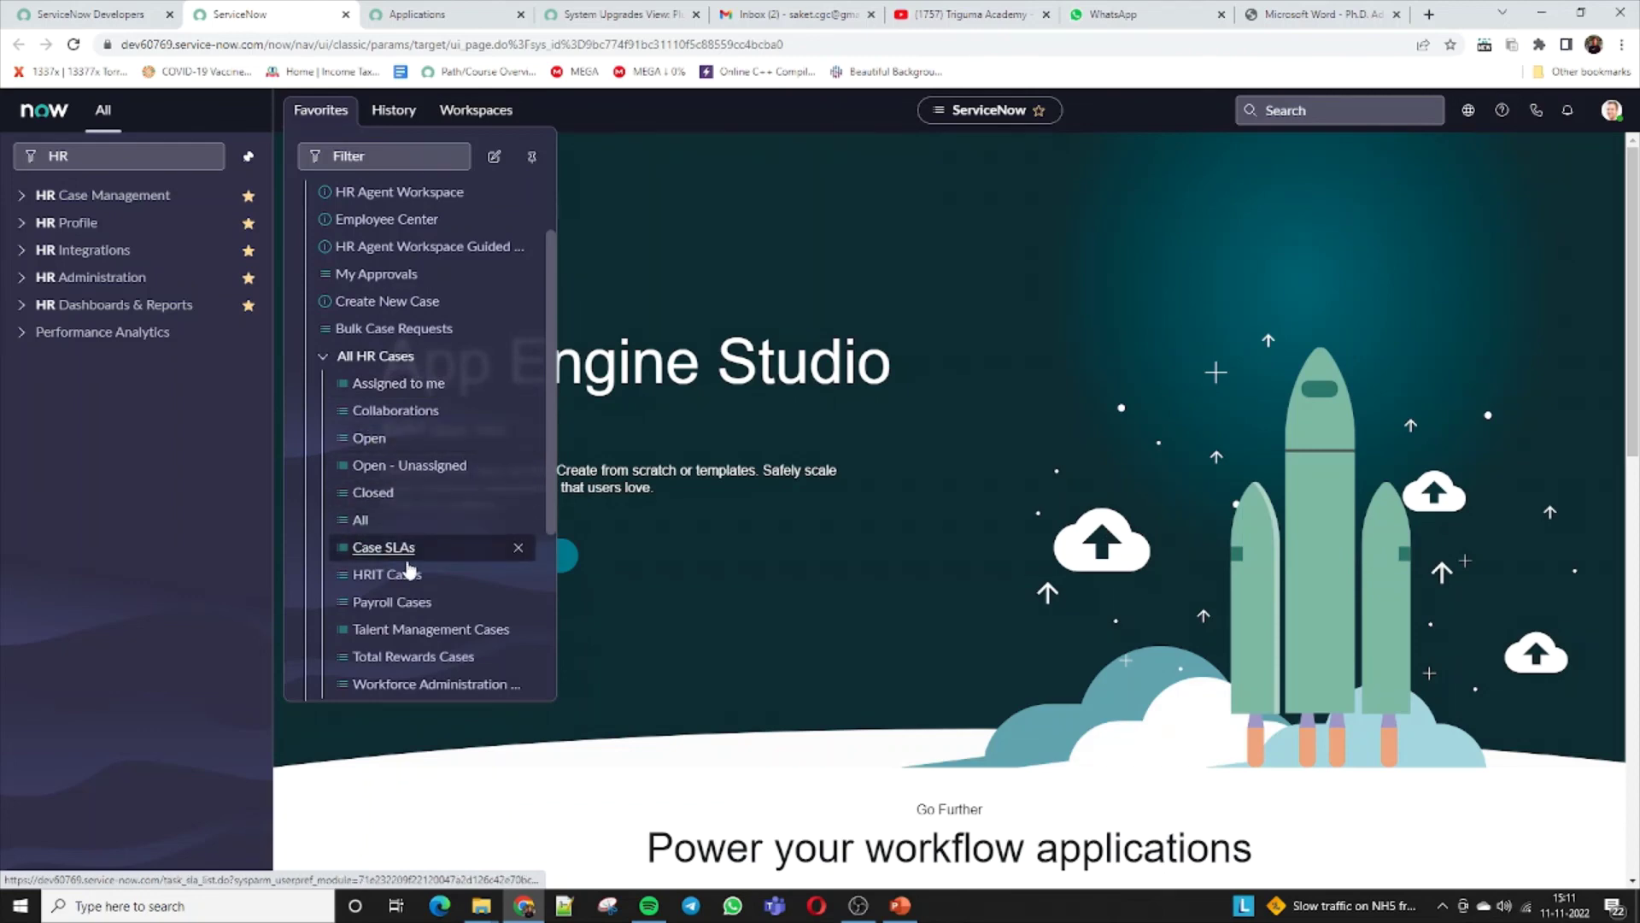
scroll(407, 570, "down", 3)
scroll(385, 478, "up", 6)
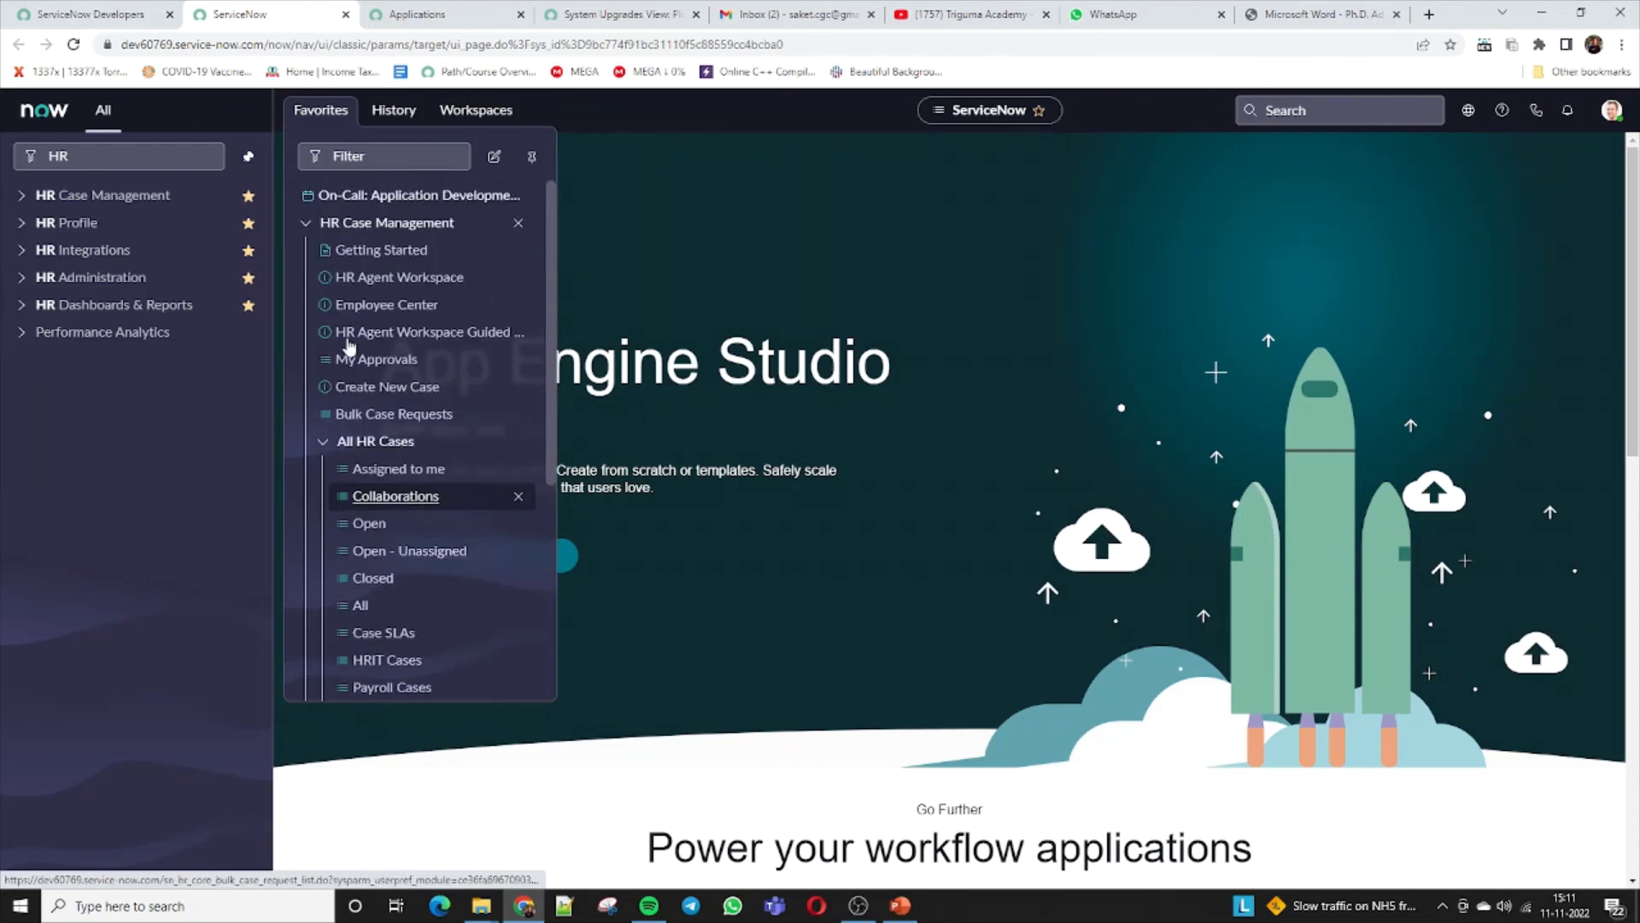
left_click(307, 224)
left_click(625, 275)
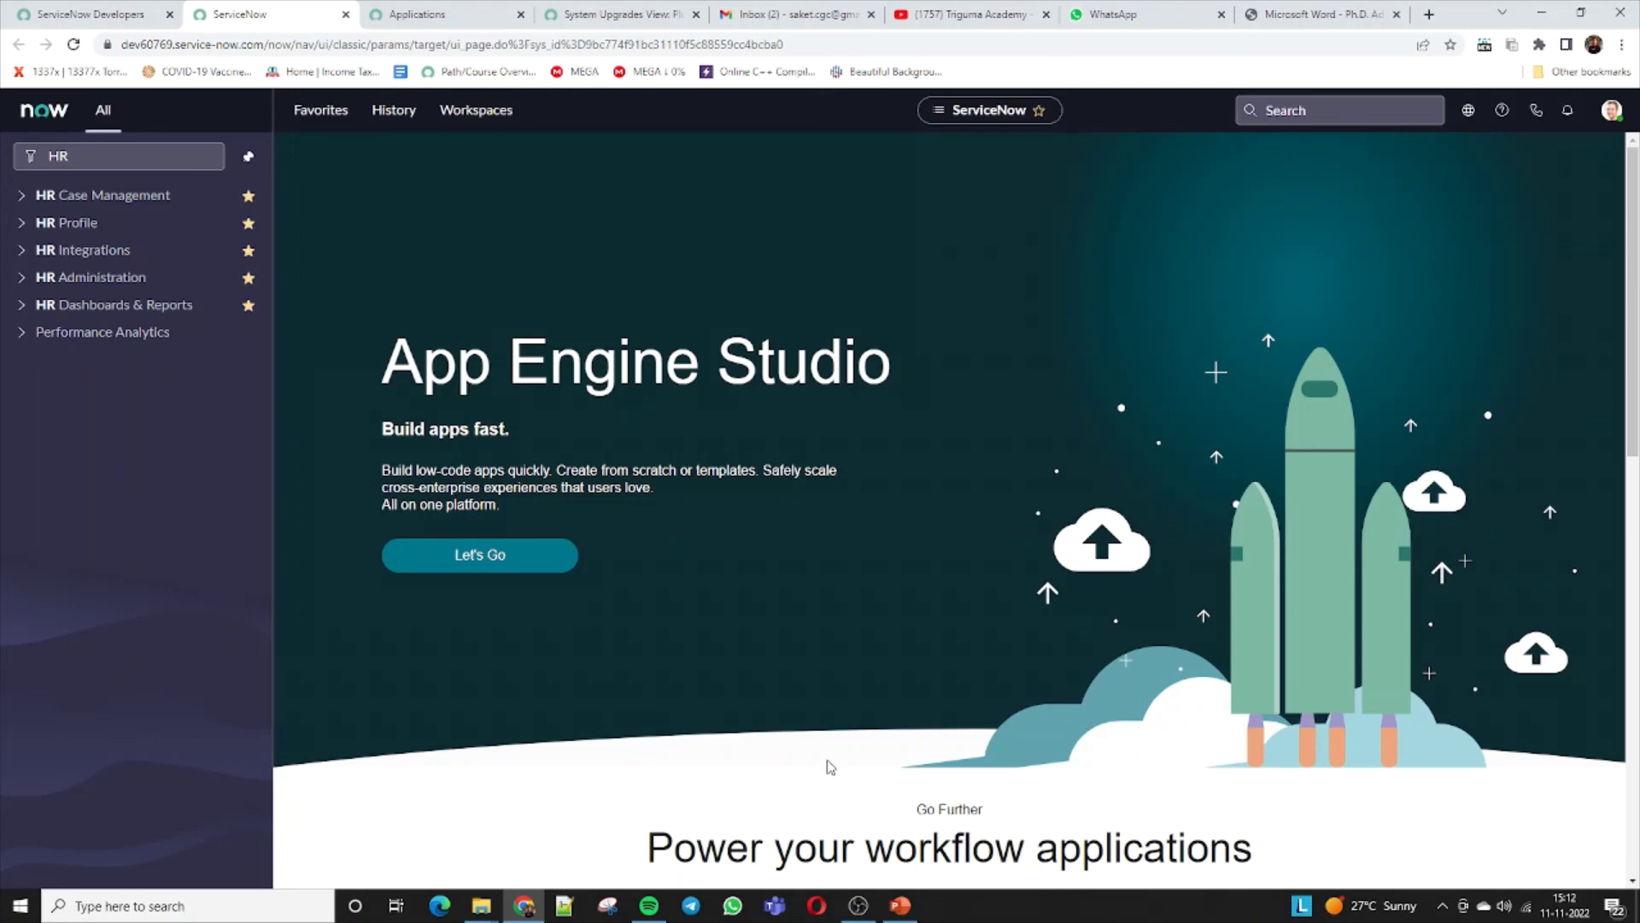
left_click(858, 905)
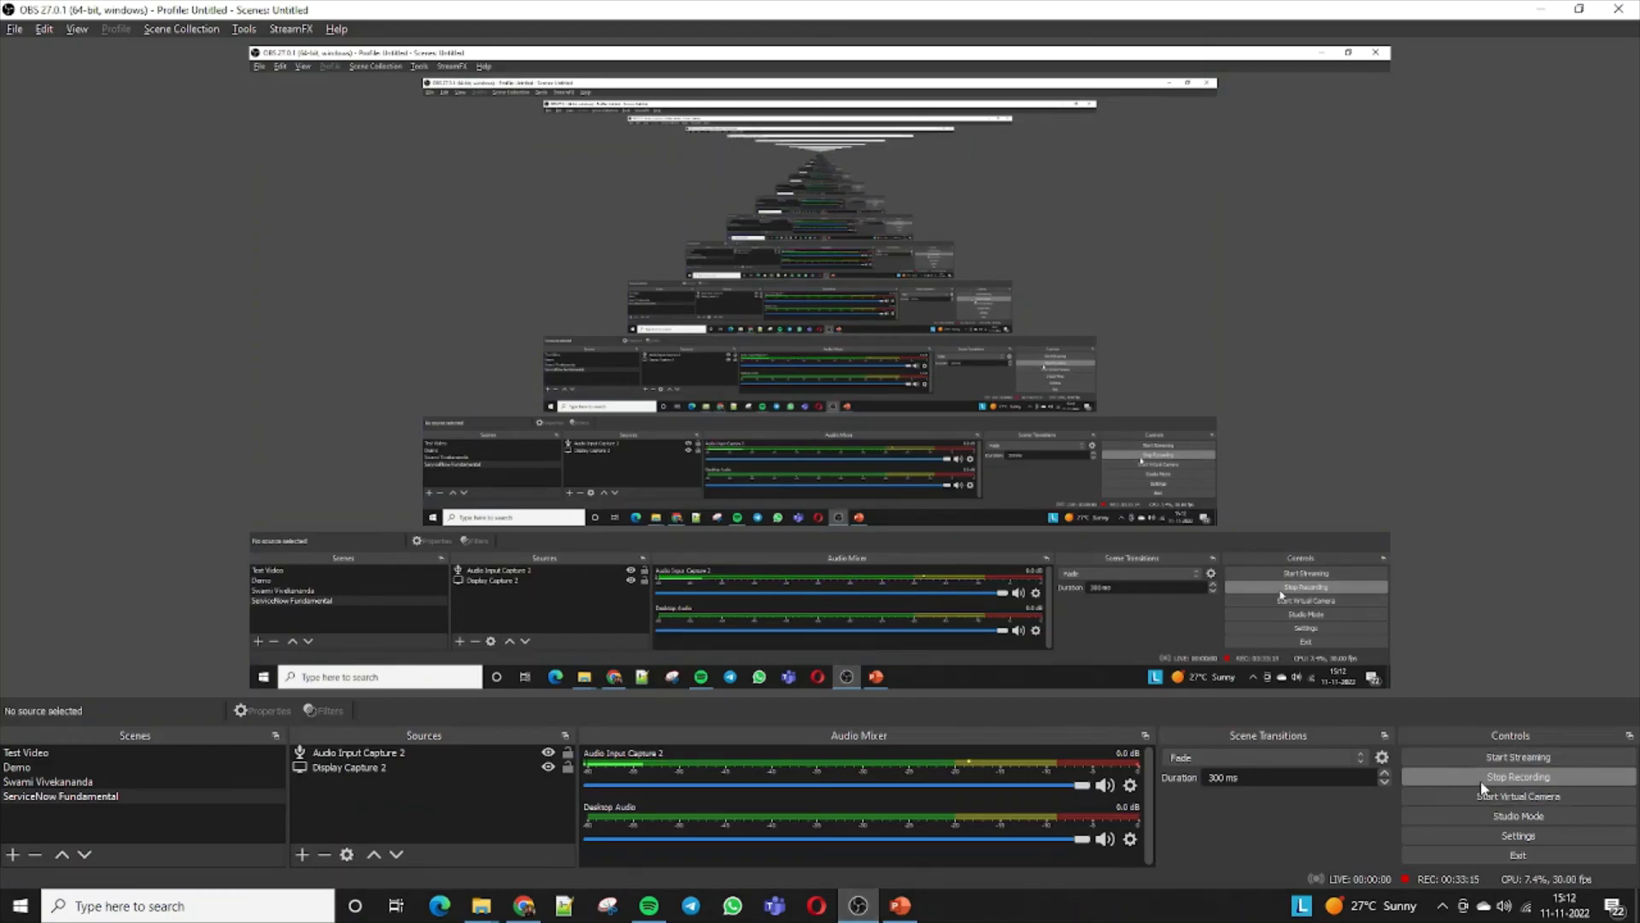